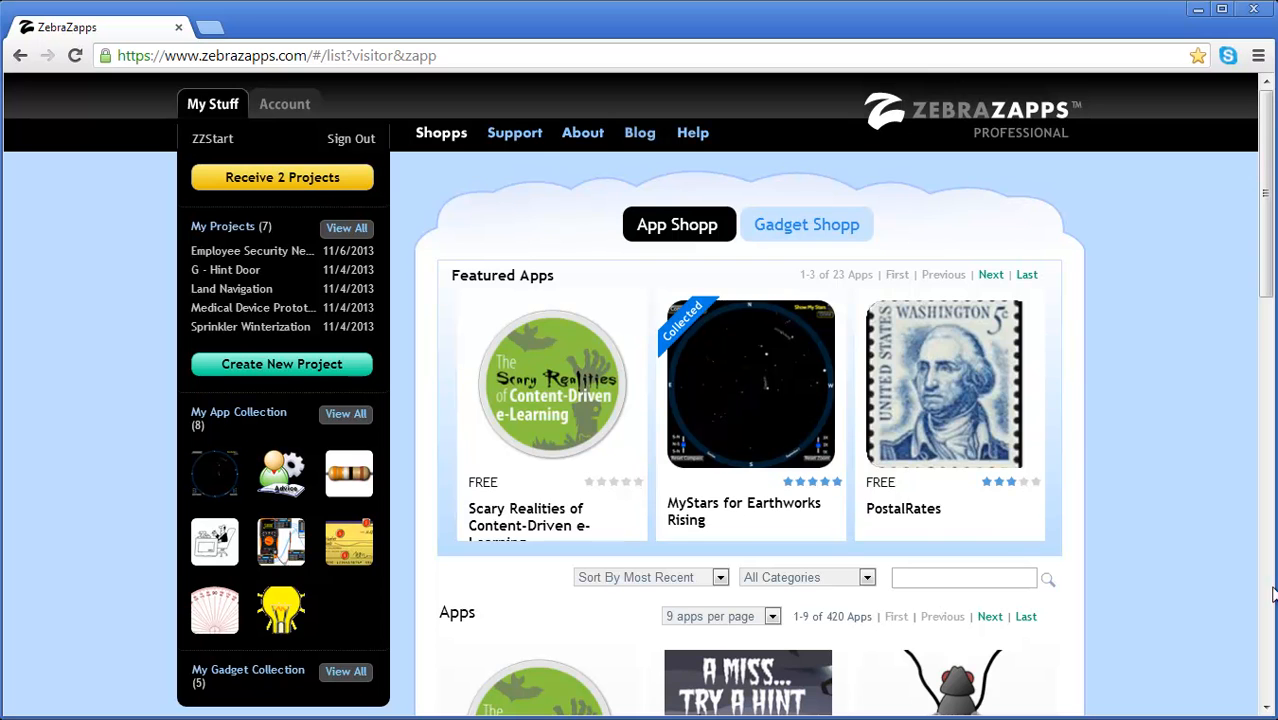
Step: List all of the account's projects and open Employee Security New V1 for editing
click(345, 231)
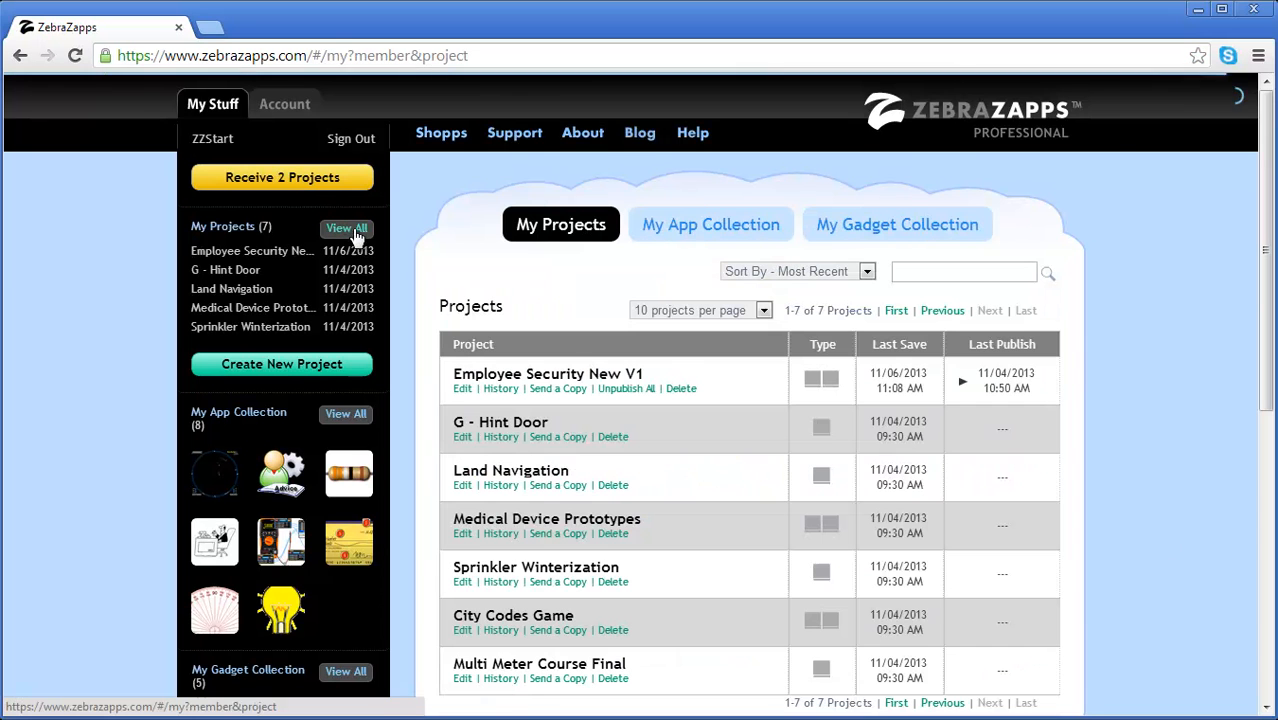
click(462, 388)
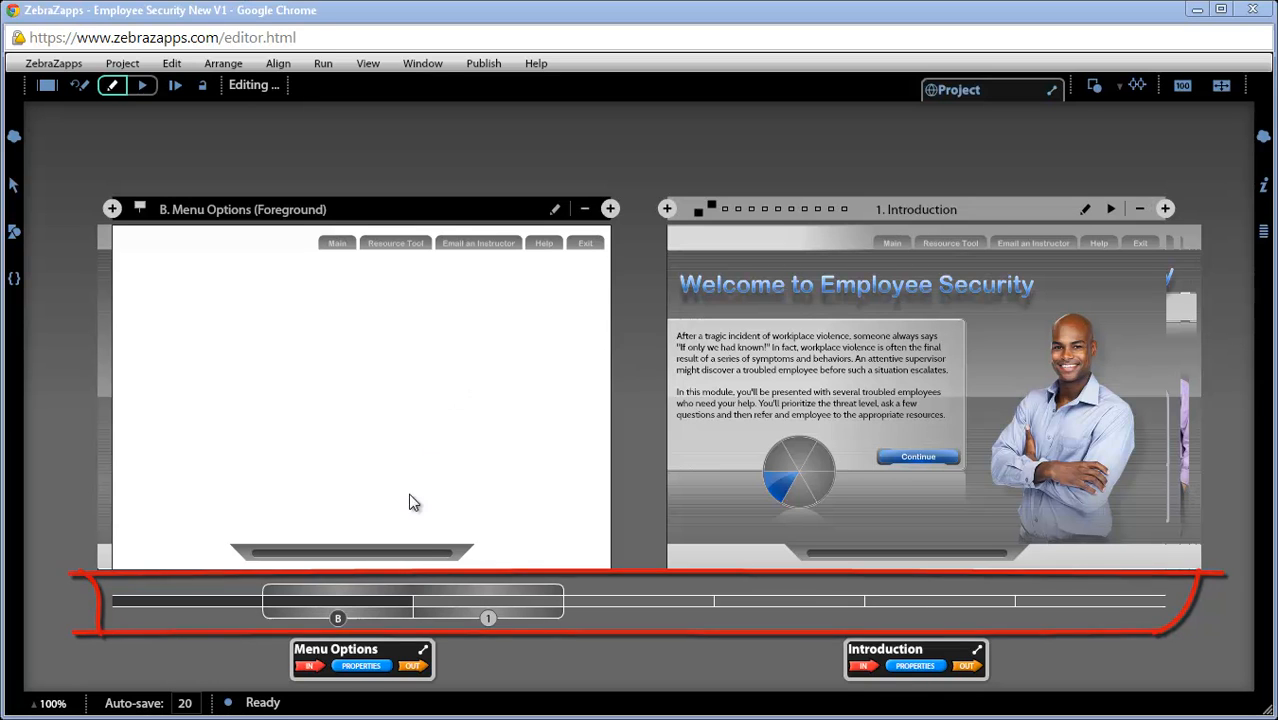
Step: Browse the project's events from Introduction through Referral and Conclusion, then back to Introduction and Triage Issues
mouse_move(379, 597)
mouse_down()
mouse_move(250, 603)
mouse_move(977, 610)
mouse_up()
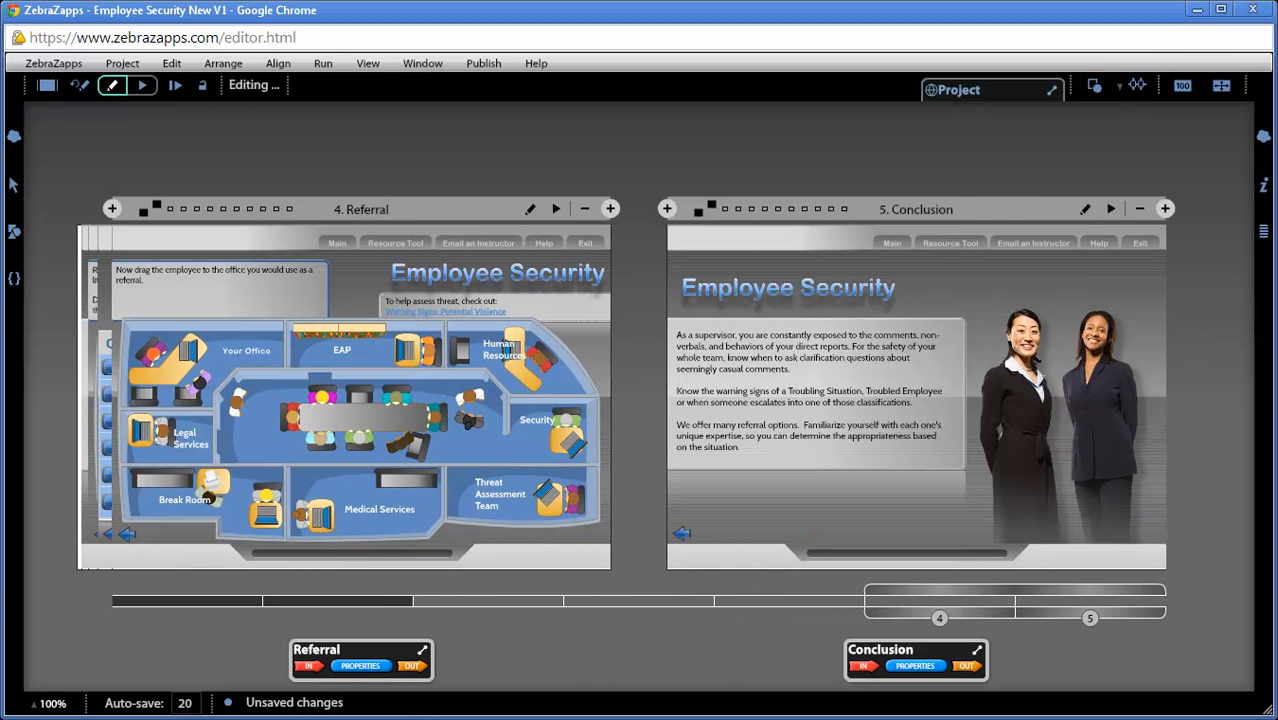
drag(977, 598, 547, 620)
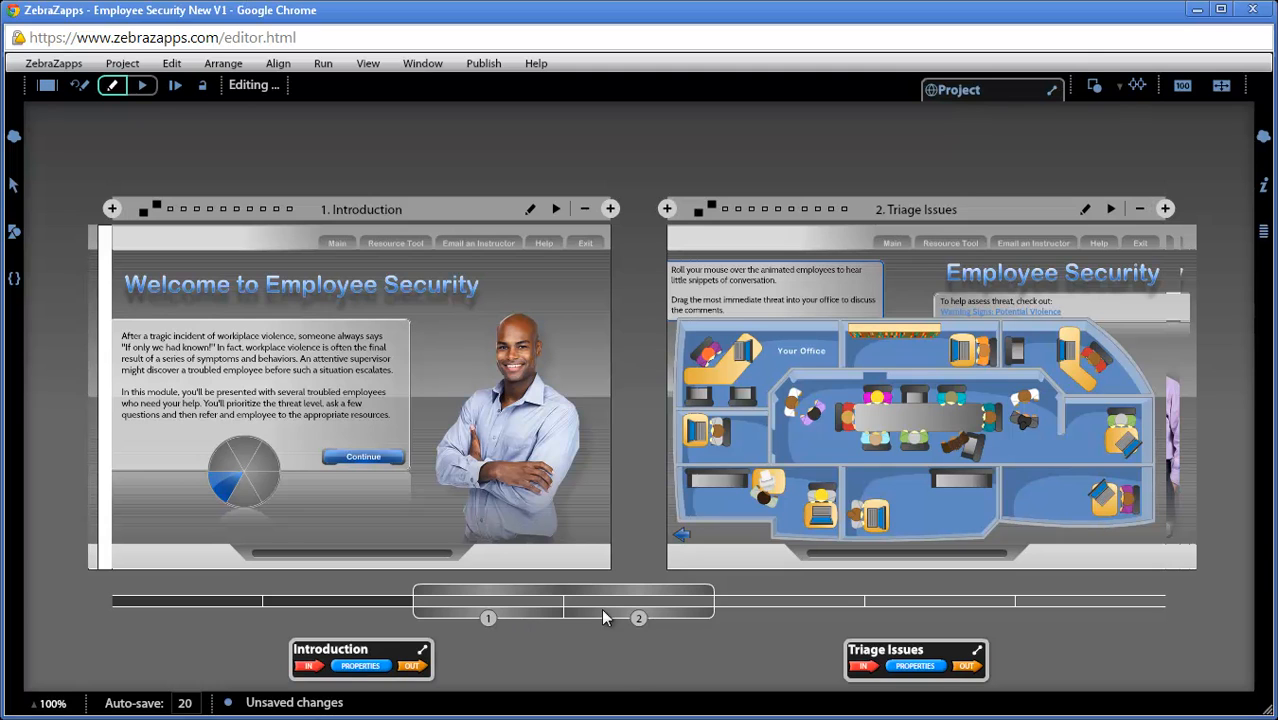
Step: Split the two-event view to compare Menu Options with Referral, then Introduction with Conclusion
drag(541, 617, 381, 608)
drag(574, 622, 875, 607)
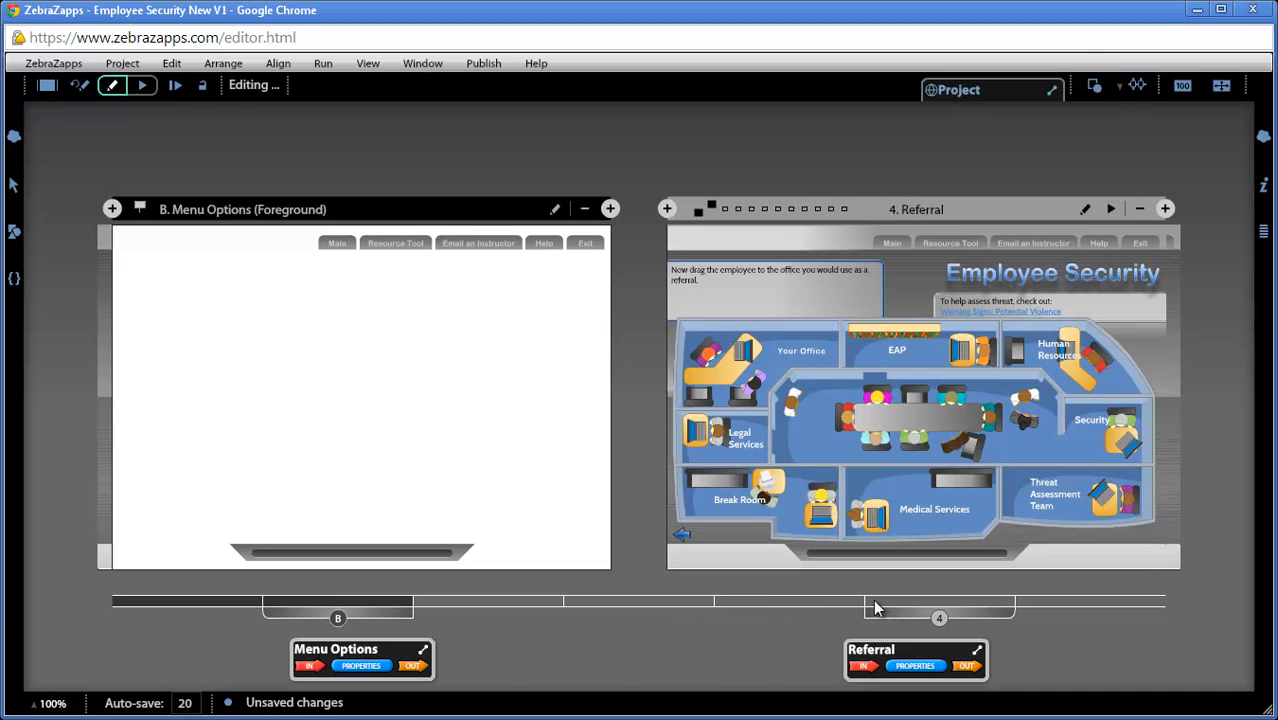
drag(383, 610, 540, 619)
drag(870, 622, 1035, 628)
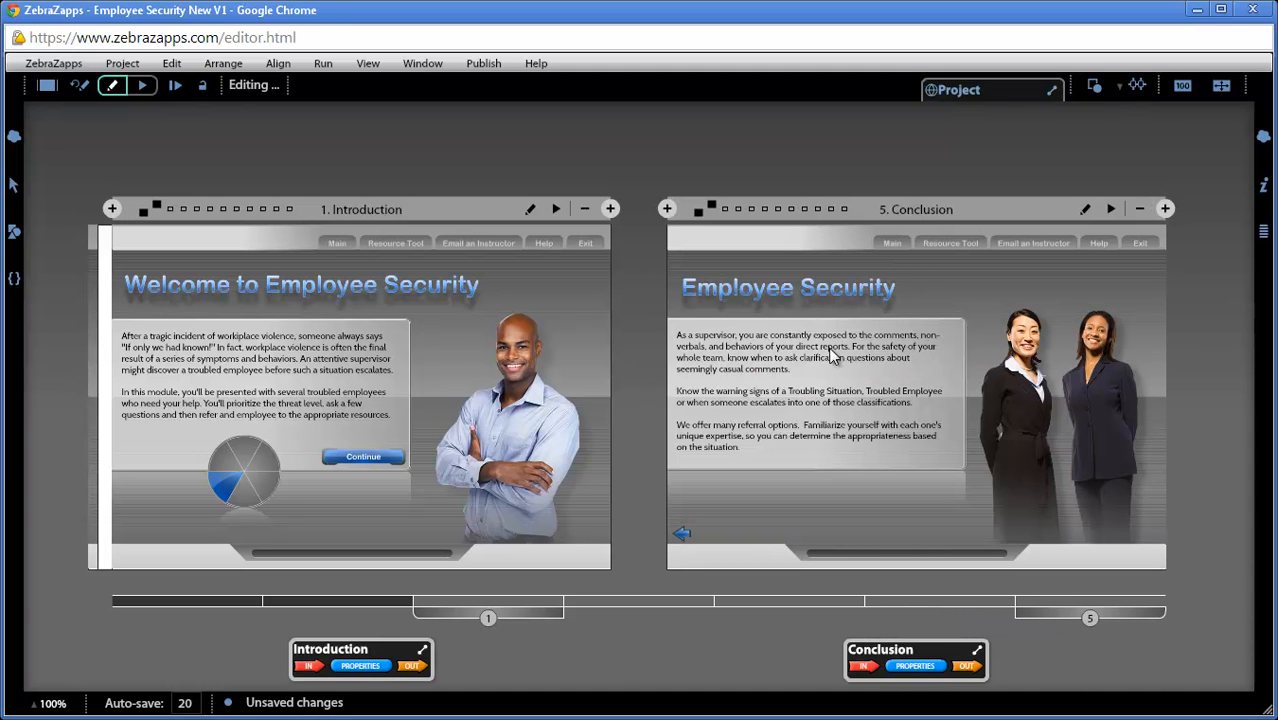
Step: Rejoin the split event view and browse back through Questioning and Referral to the Background and Menu Options masters
drag(1075, 620, 841, 600)
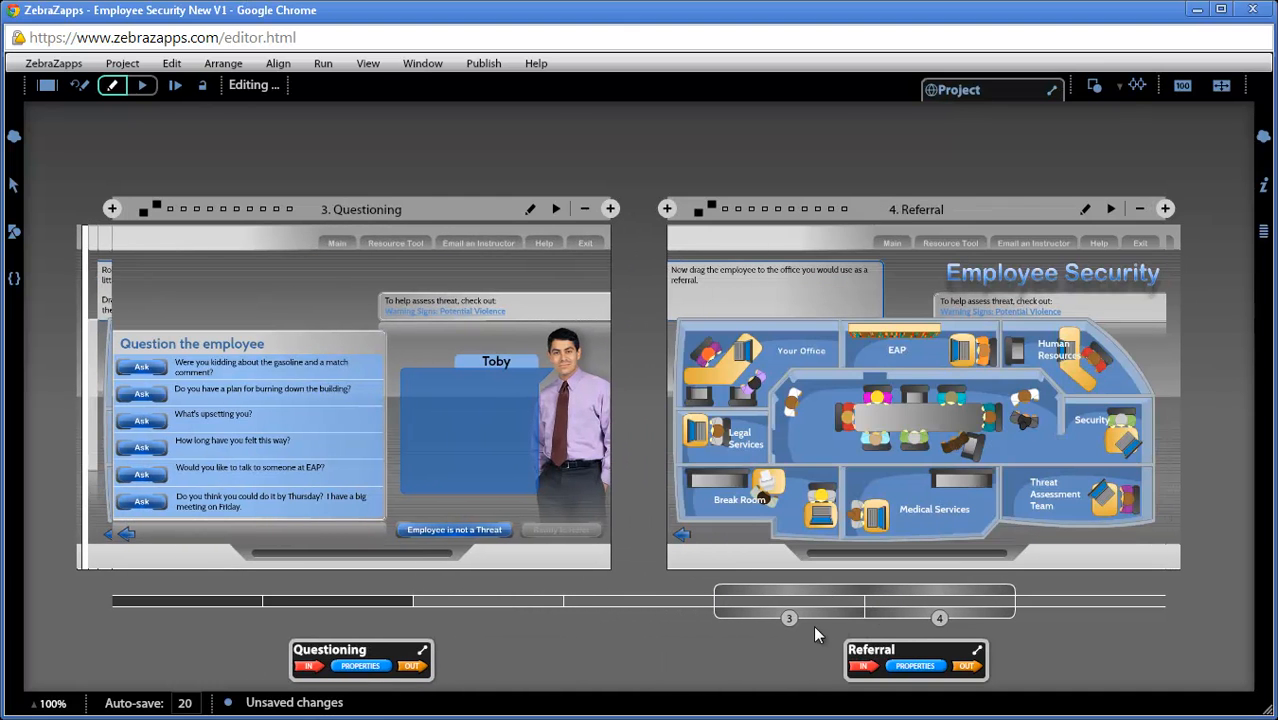
drag(826, 604, 226, 606)
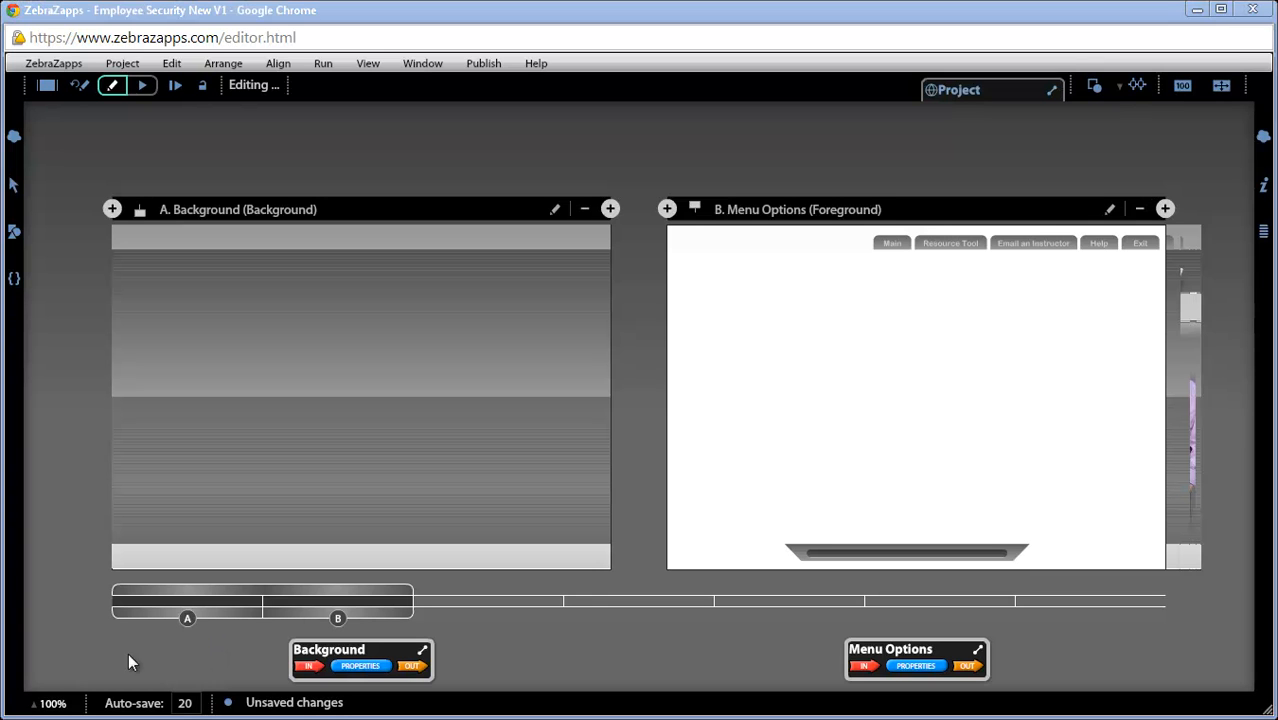
drag(187, 605, 354, 605)
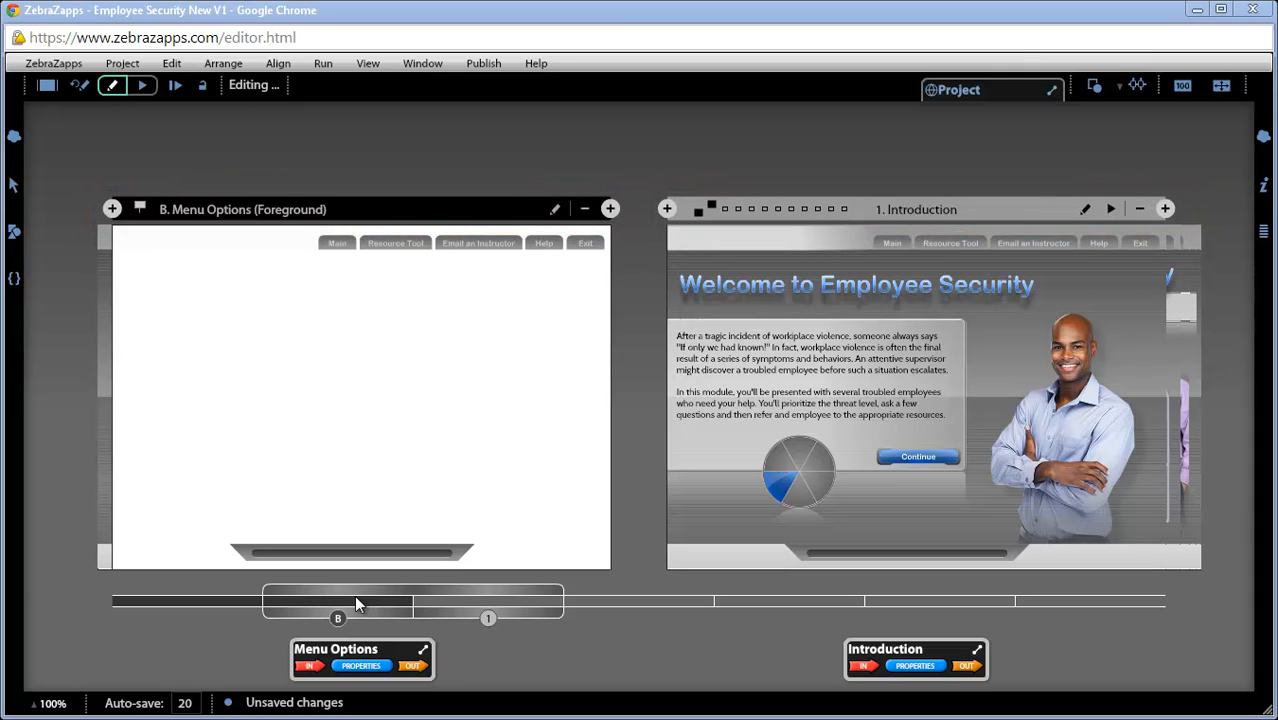
Step: Toggle the Menu Options master between foreground and background, leaving it as a foreground master
click(141, 208)
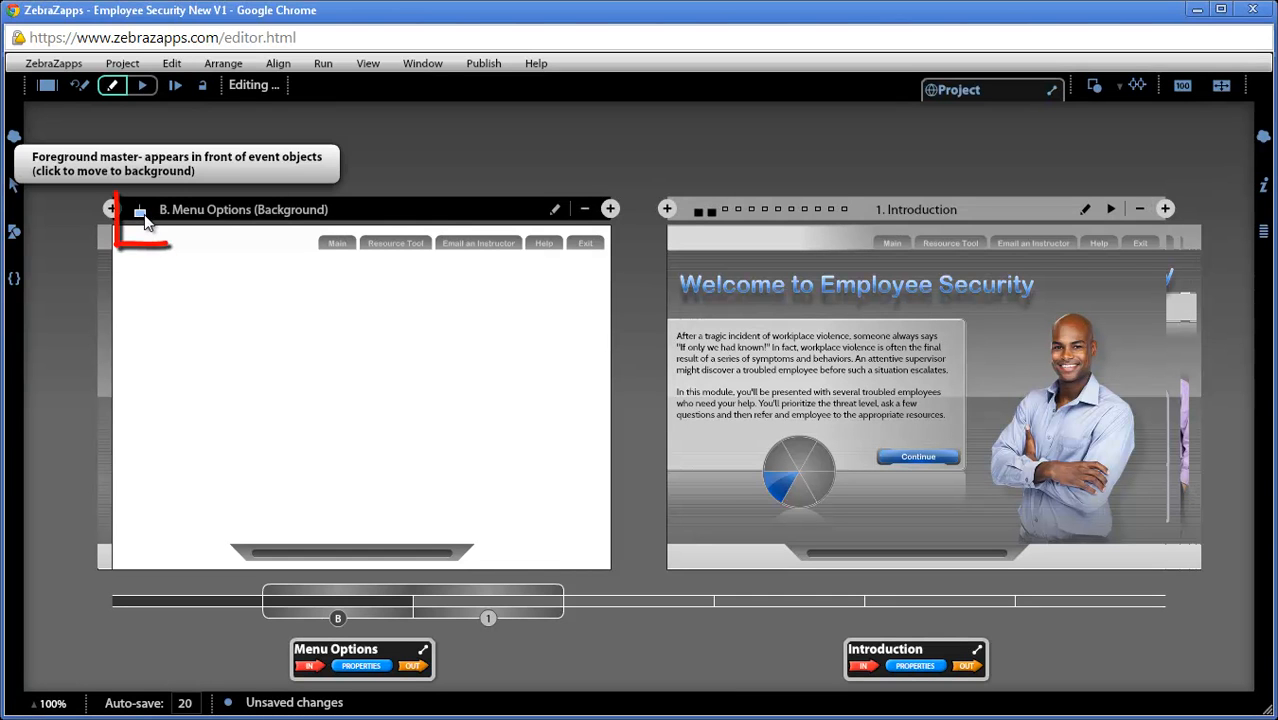
click(146, 211)
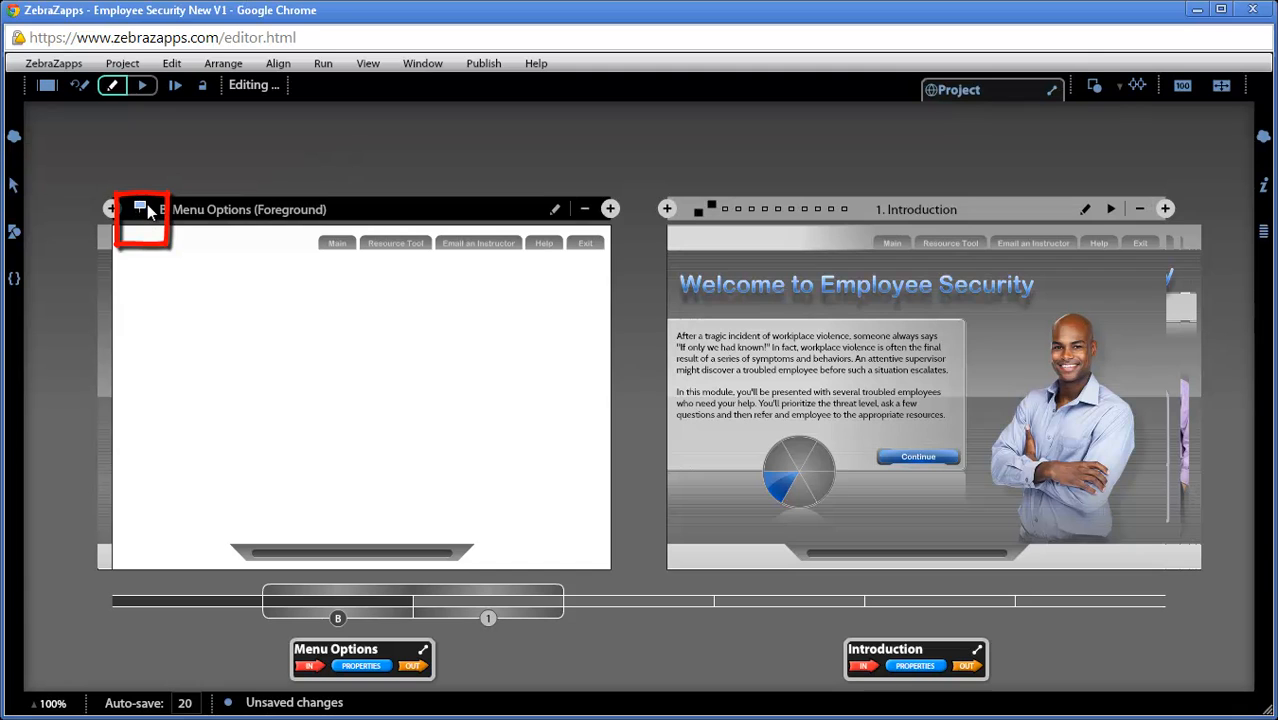
click(147, 212)
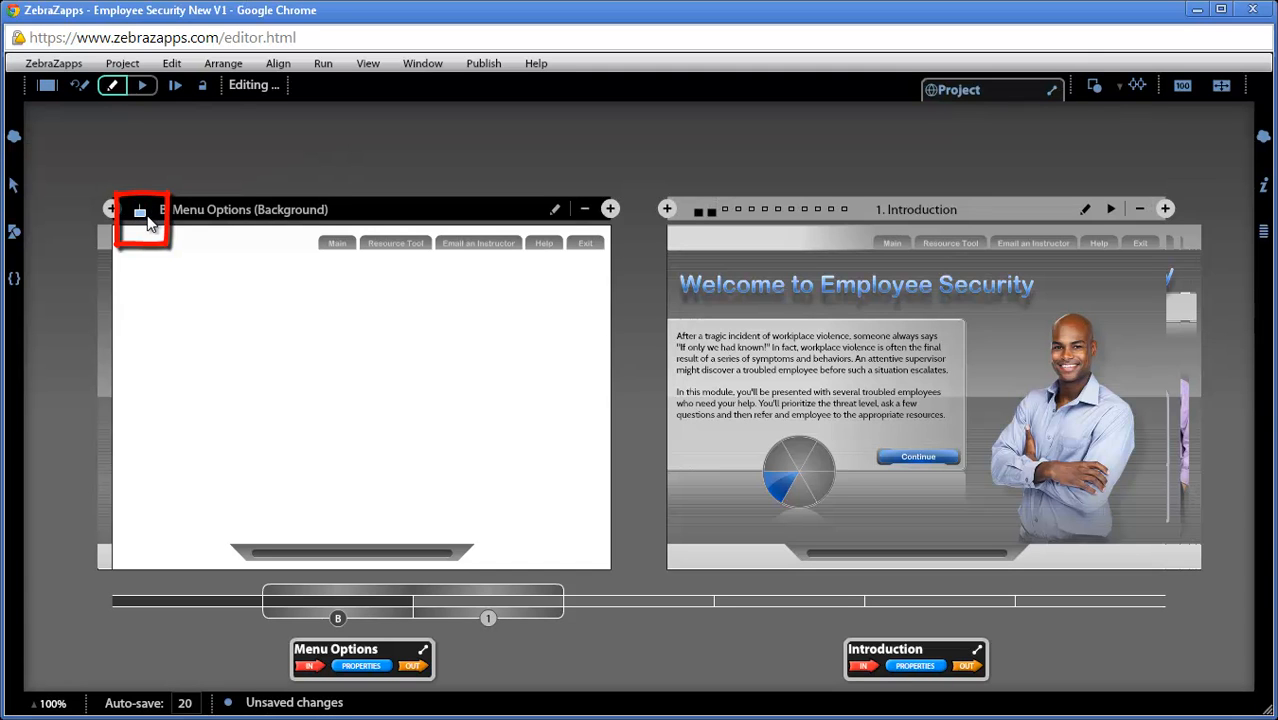
click(149, 208)
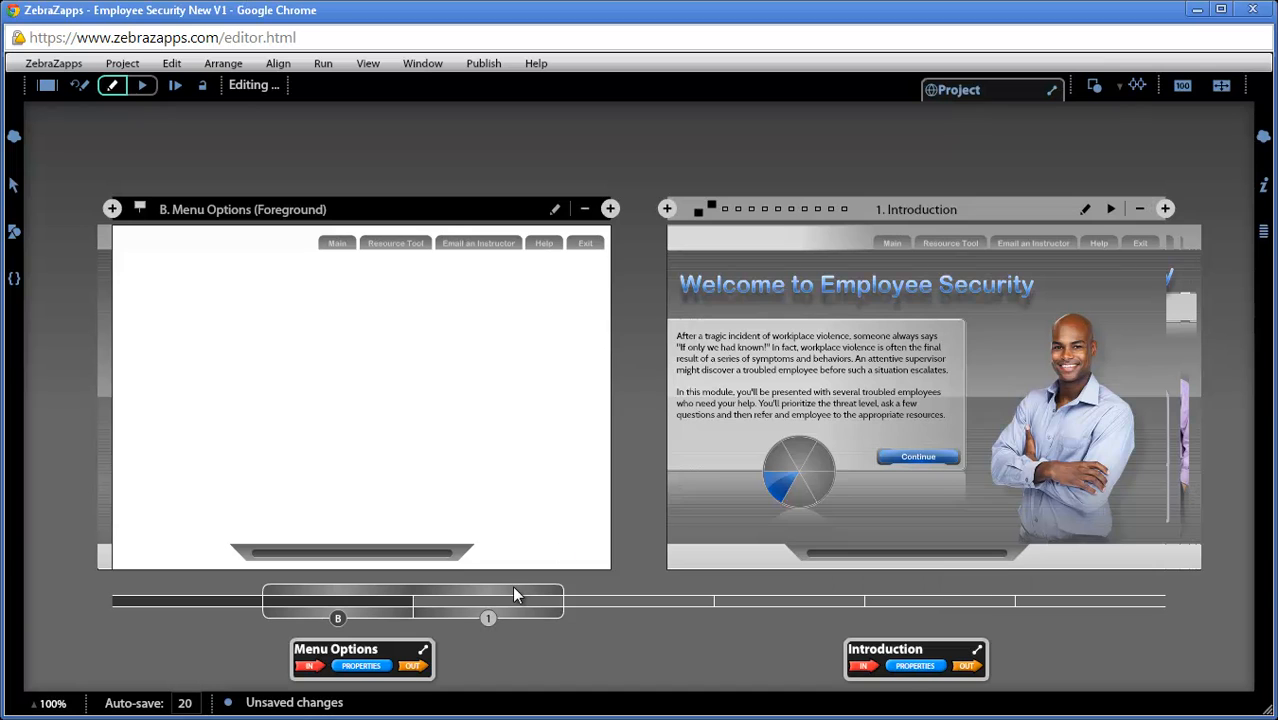
Step: Switch off the Background master for the Introduction event
drag(515, 594, 357, 617)
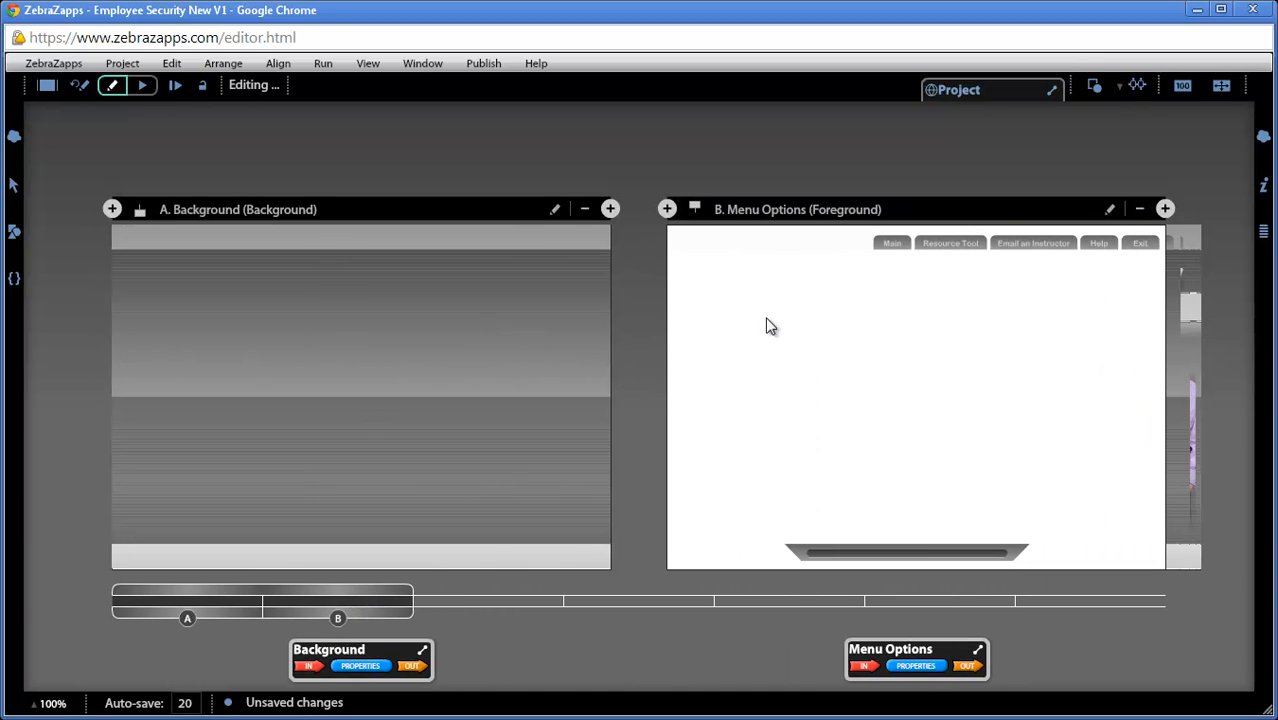
drag(333, 588, 476, 591)
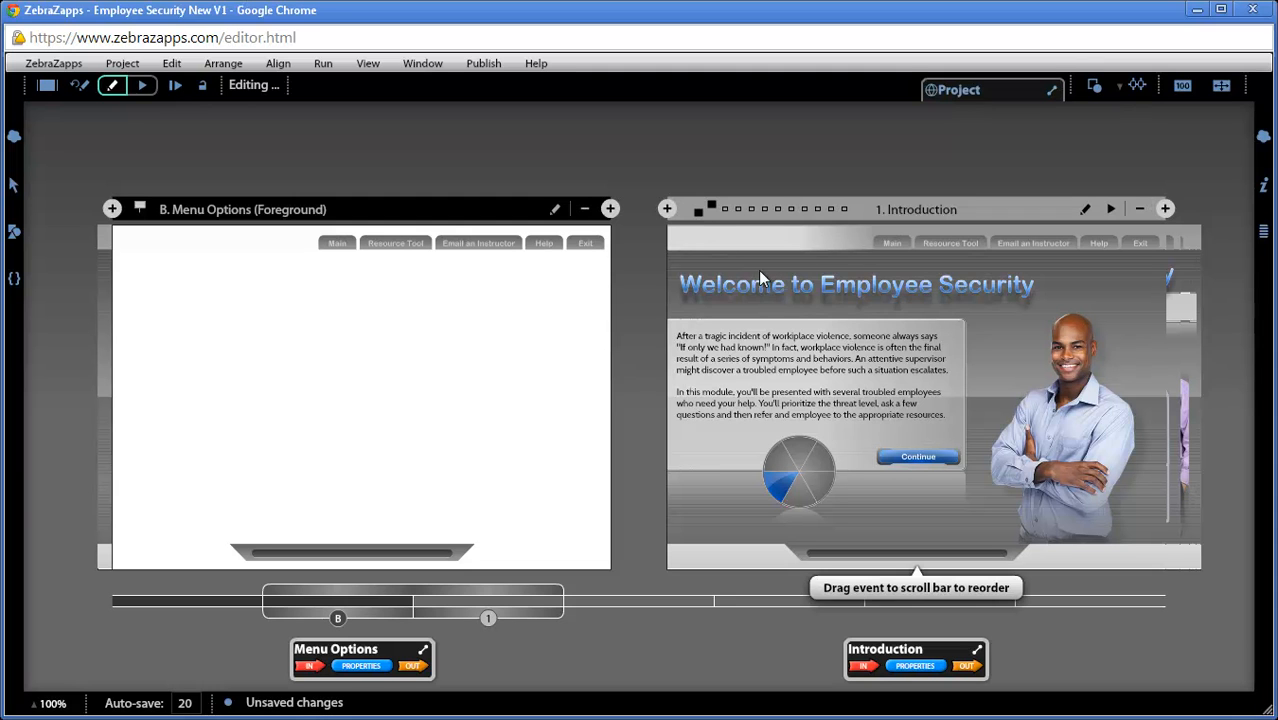
click(698, 213)
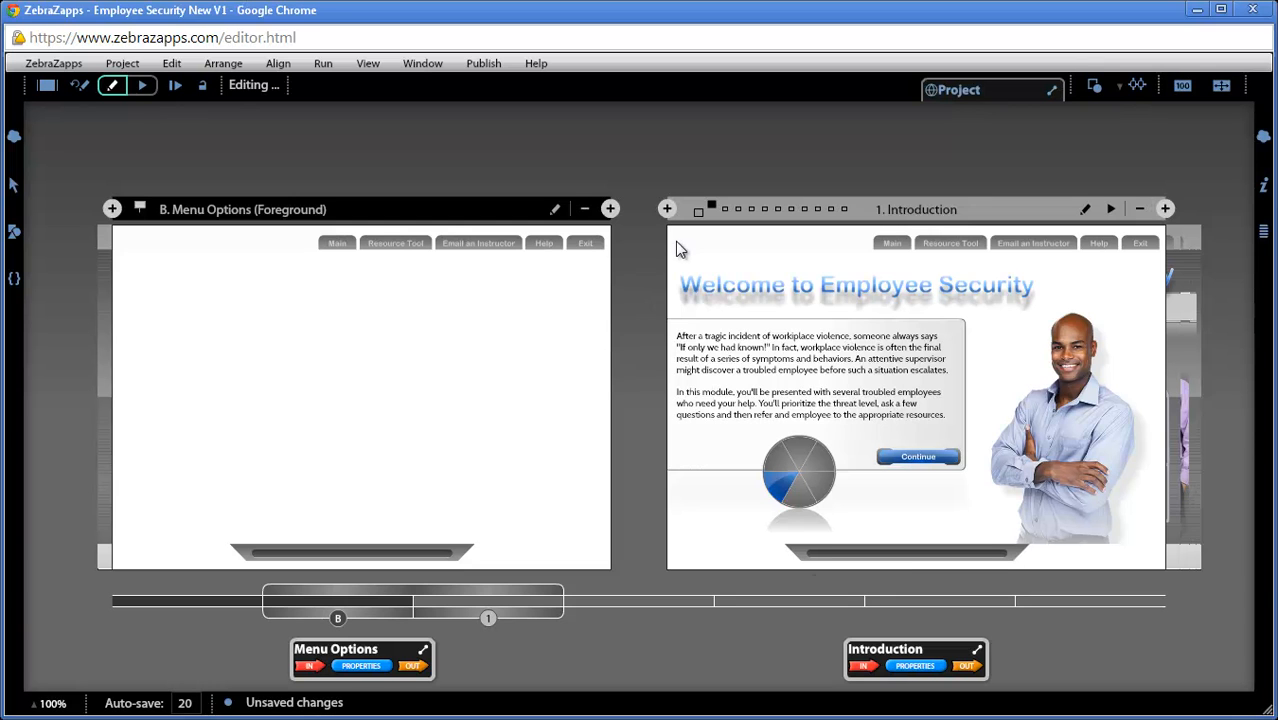
drag(486, 600, 454, 599)
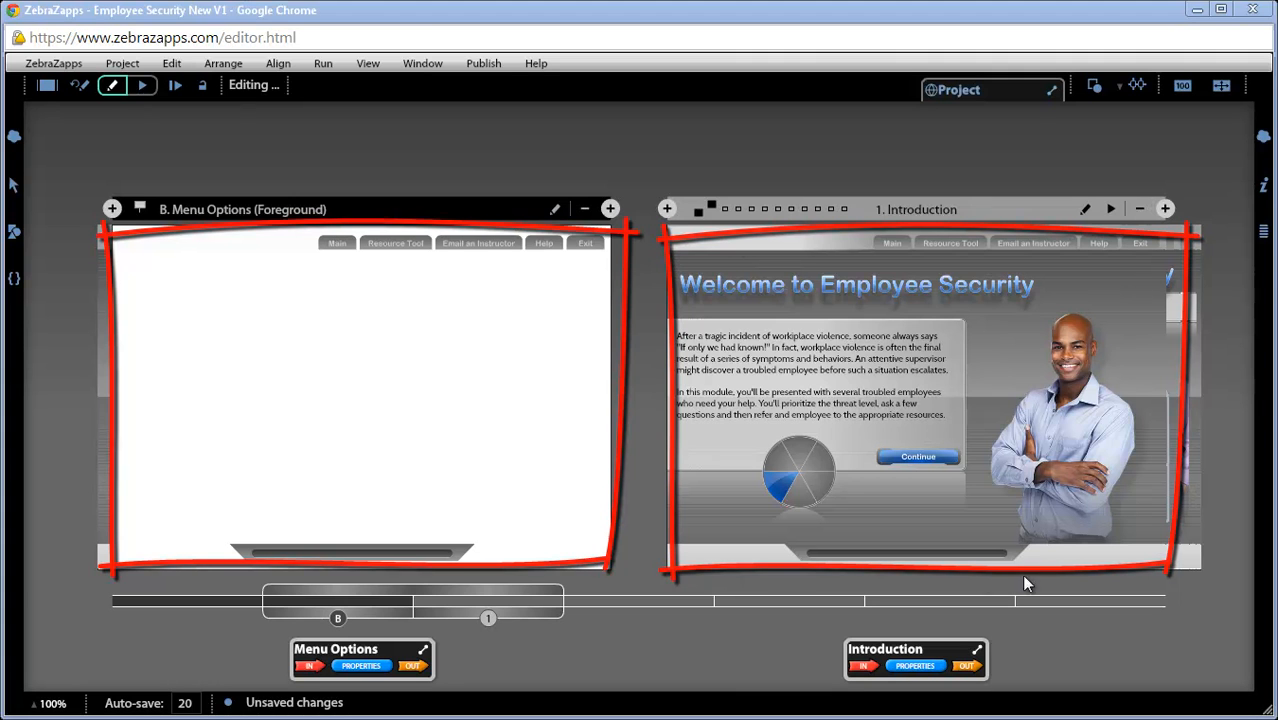
Step: Open the Introduction event in the single-event editor and advance to the Triage Issues event
click(1084, 210)
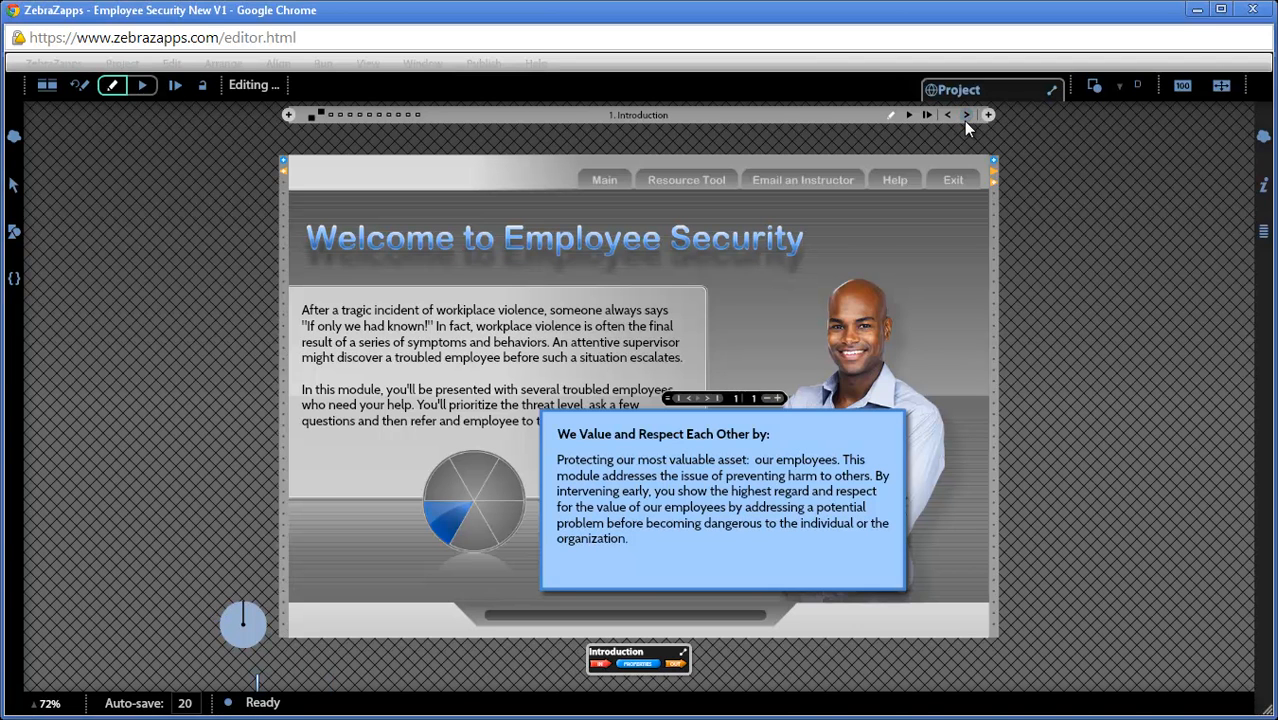
click(965, 119)
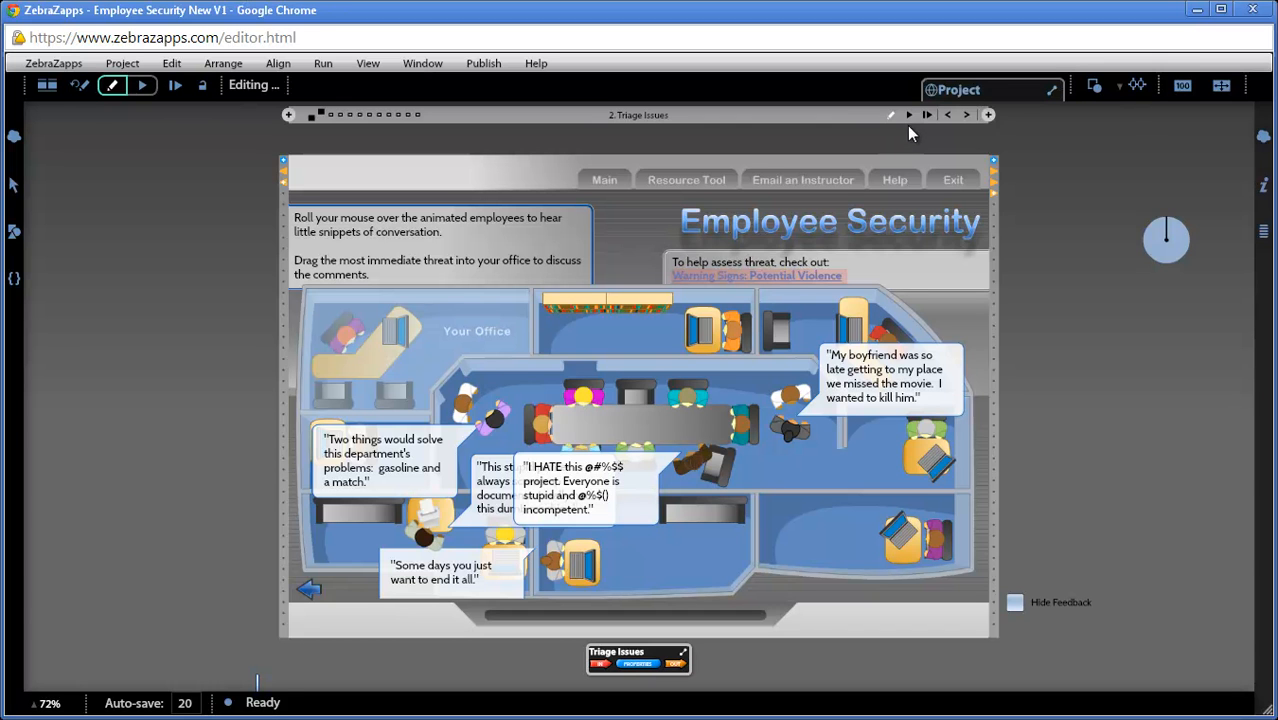
Step: Run the Triage Issues event and test it by moving two highlighted employees into Your Office, dismissing the first feedback message
click(909, 116)
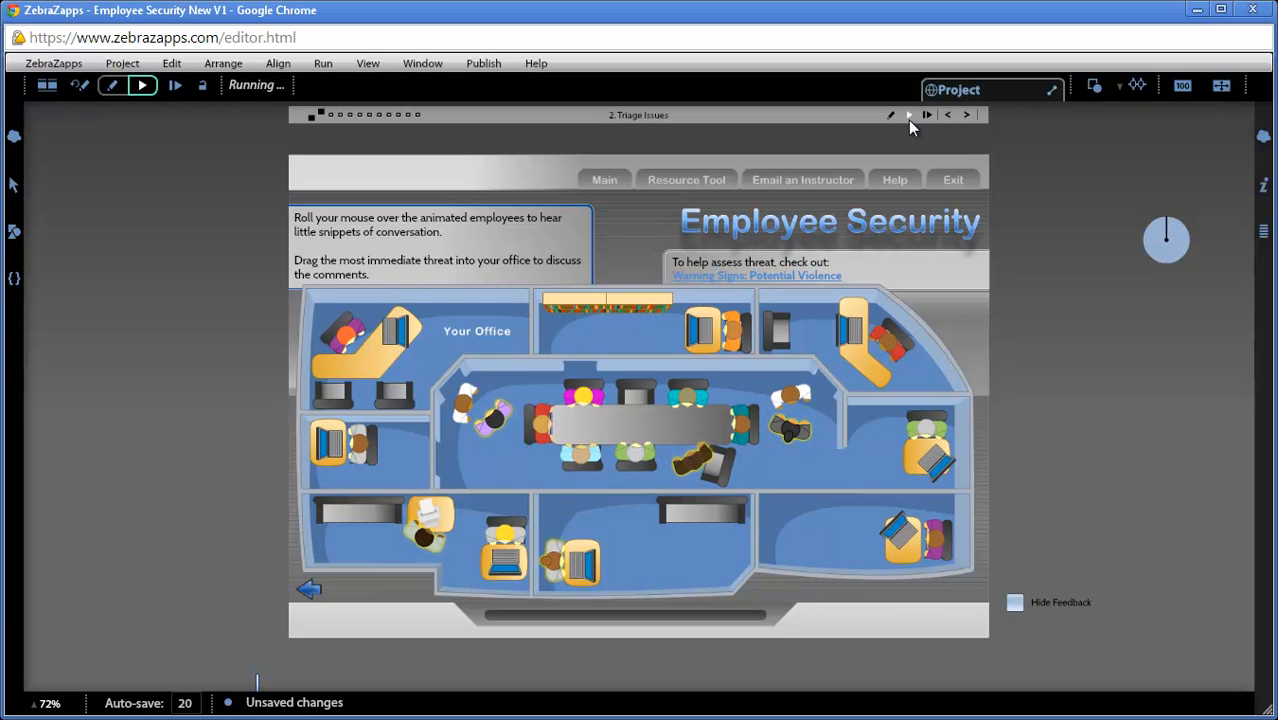
drag(790, 428, 476, 340)
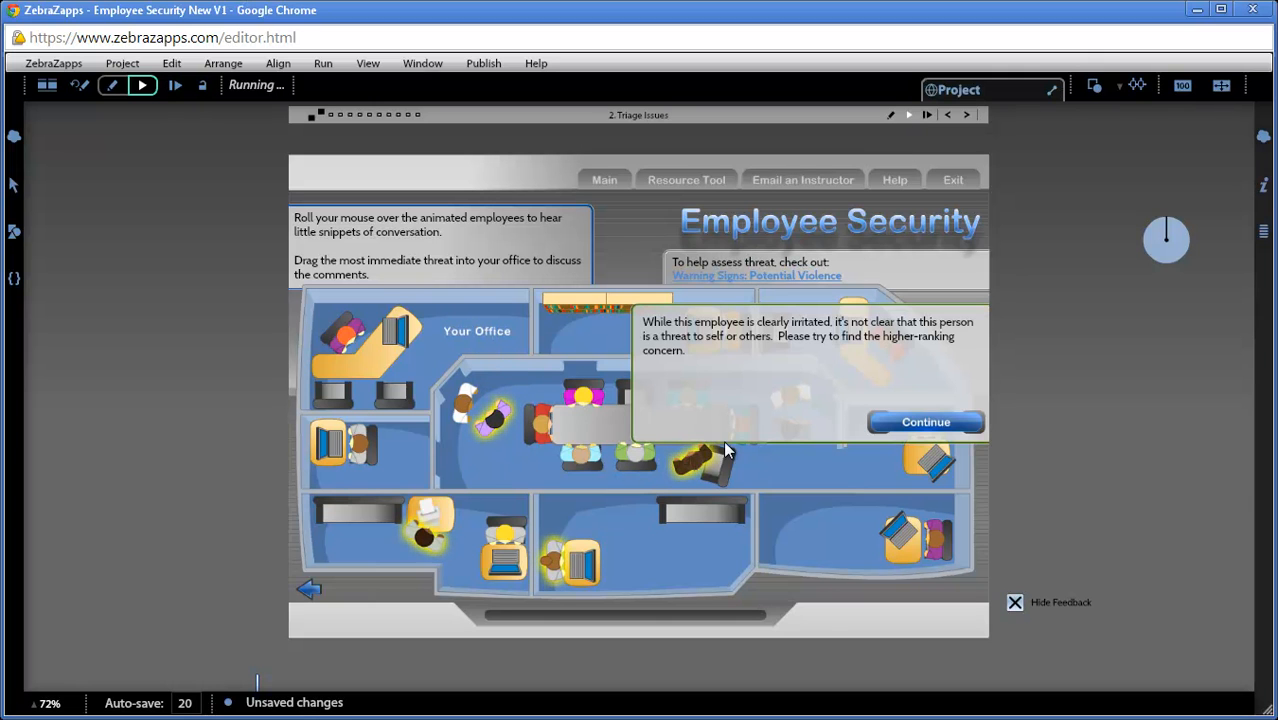
click(928, 422)
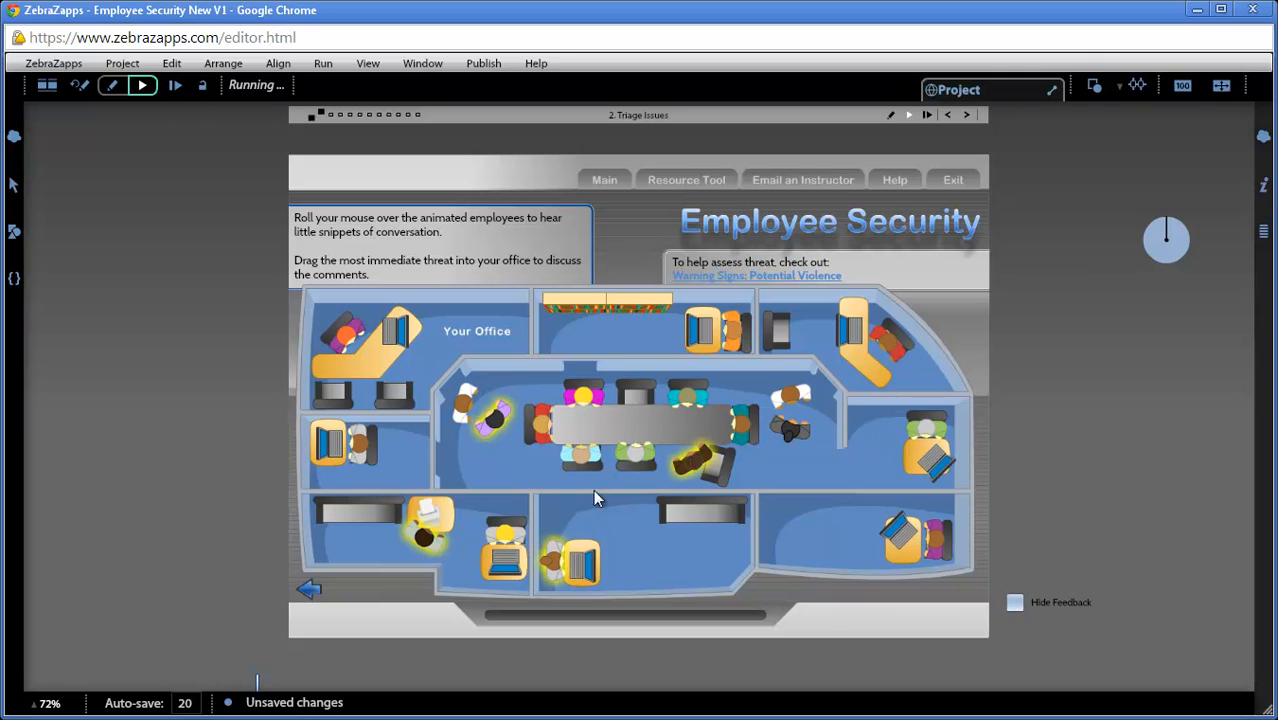
mouse_move(427, 541)
drag(427, 541, 452, 335)
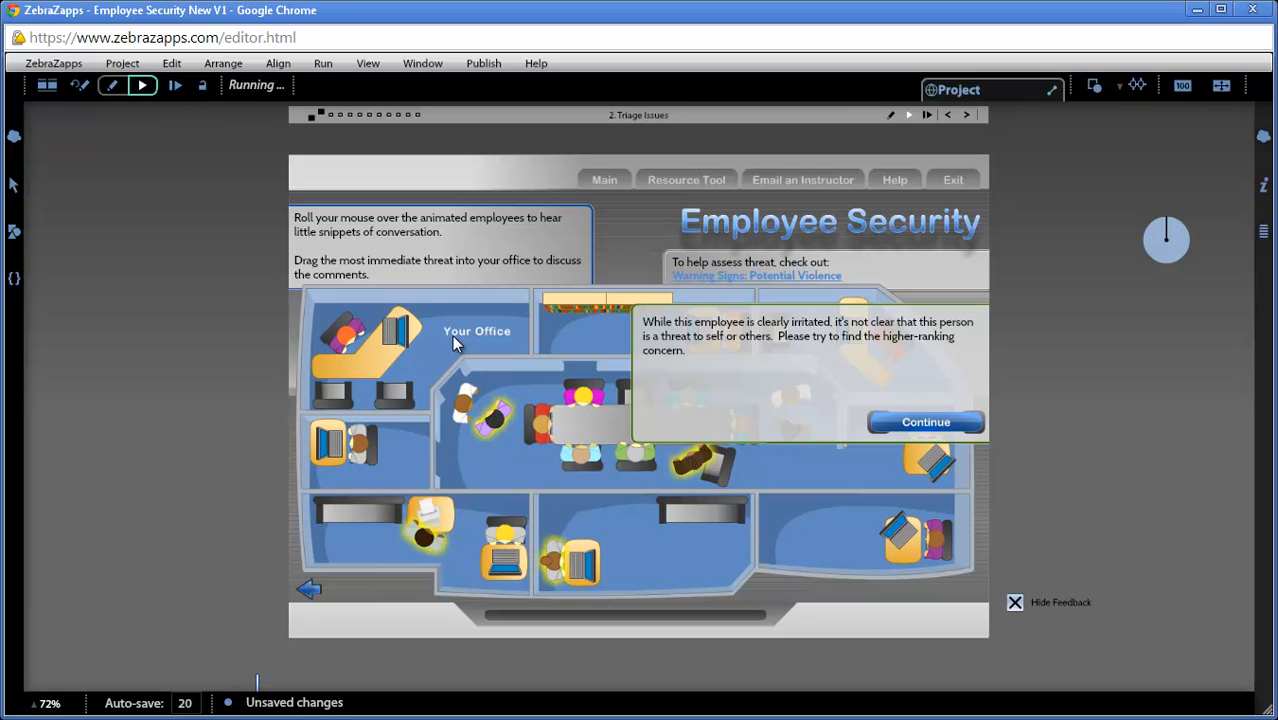
Step: Return to editing mode and extend the displayed feedback text so it ends with "concern of the office."
click(889, 117)
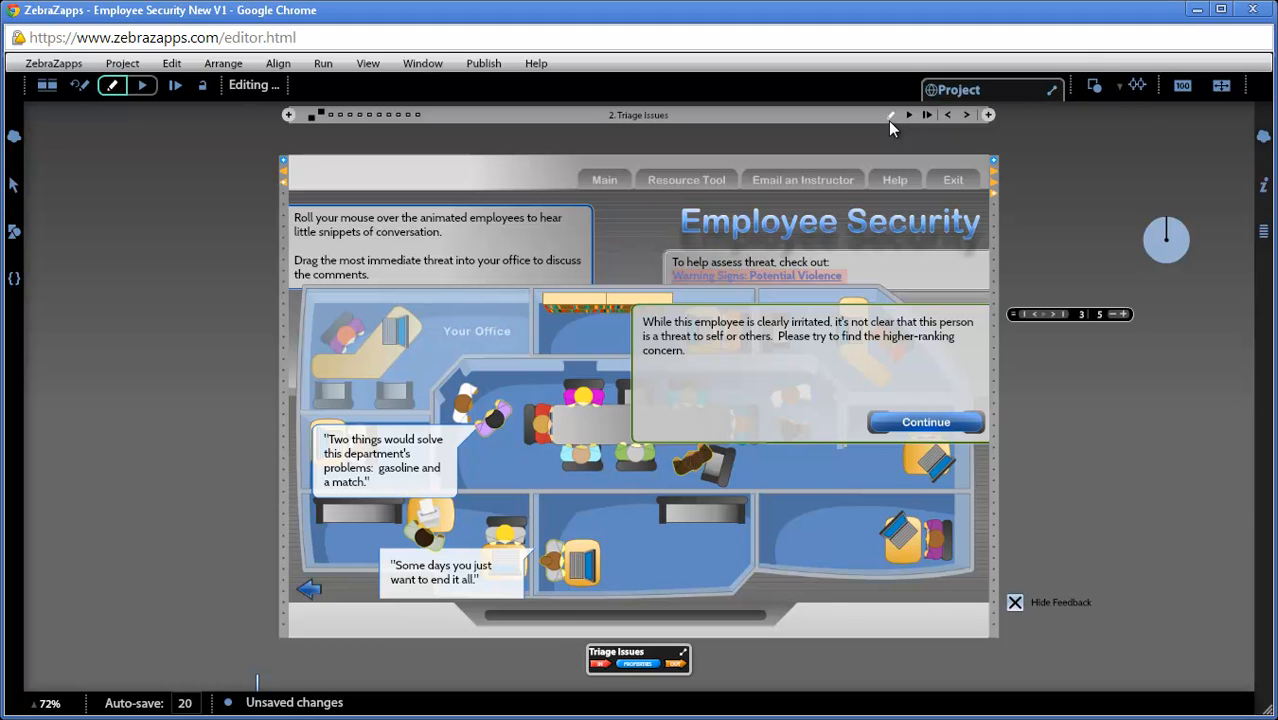
click(676, 343)
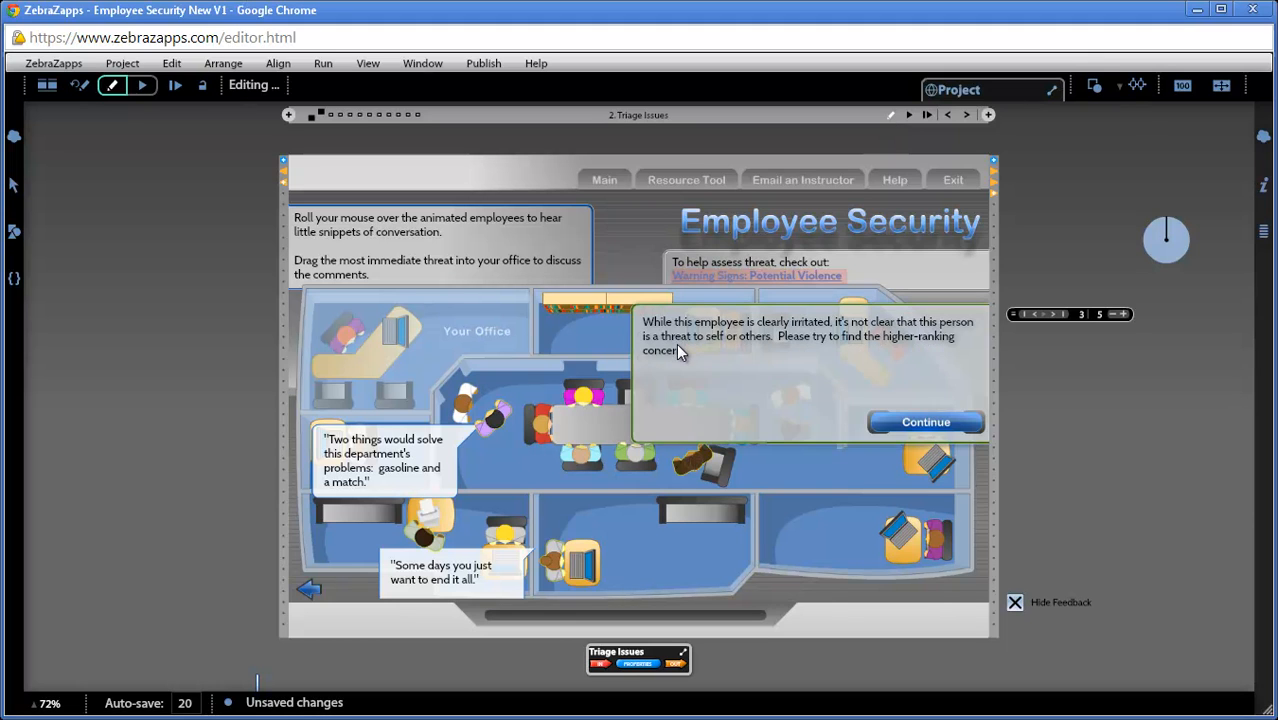
double_click(682, 353)
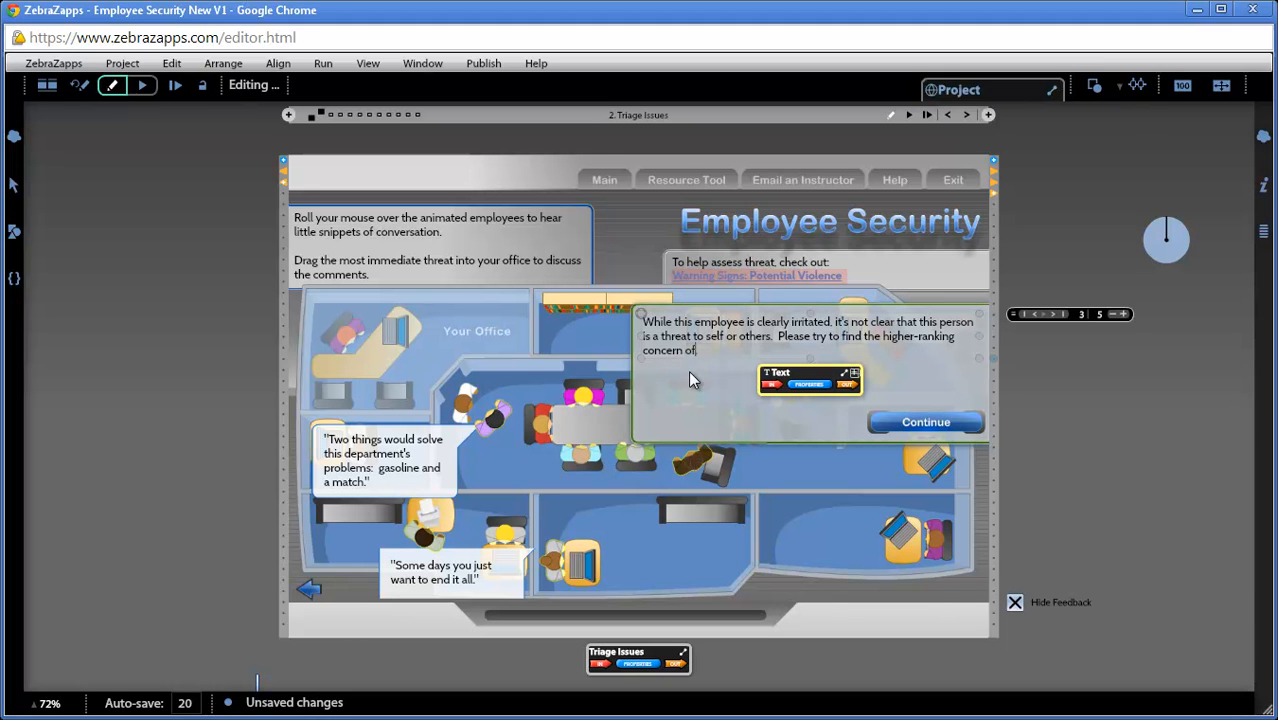
text(of the office.)
Step: Resume running the event, dismiss the feedback, and test moving the employee by the displaced conference chair into Your Office
click(927, 116)
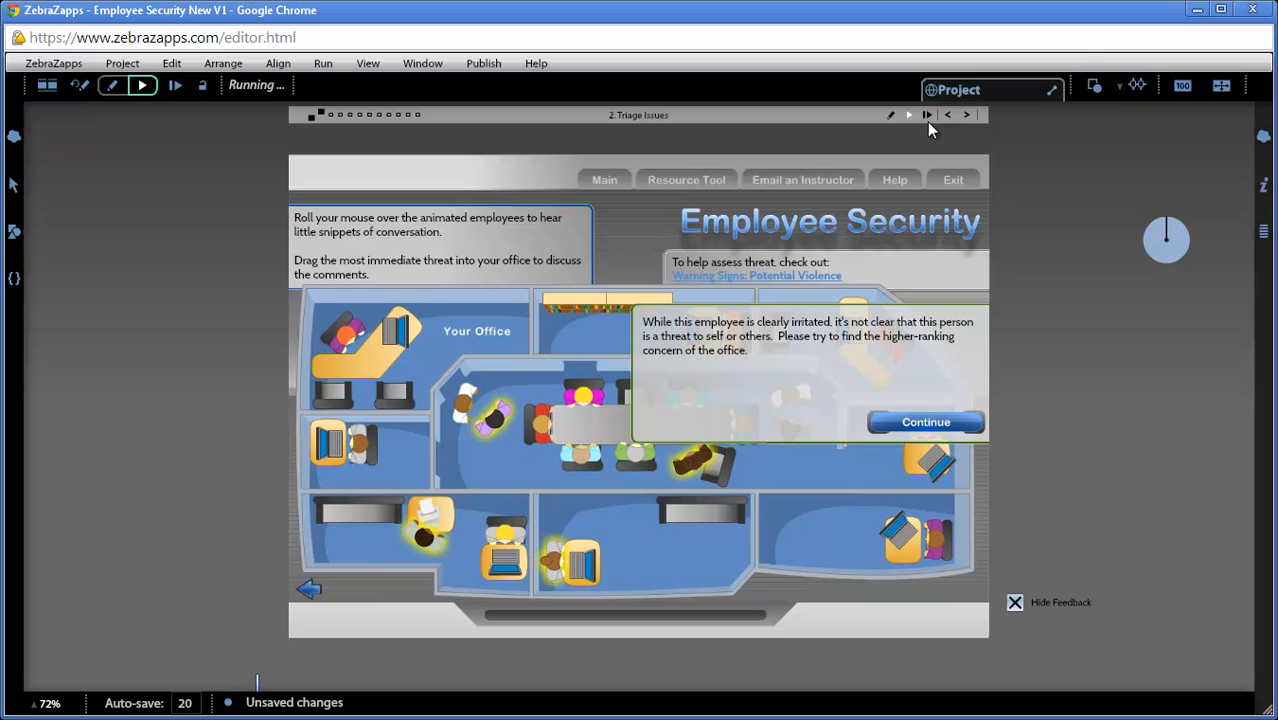
click(925, 425)
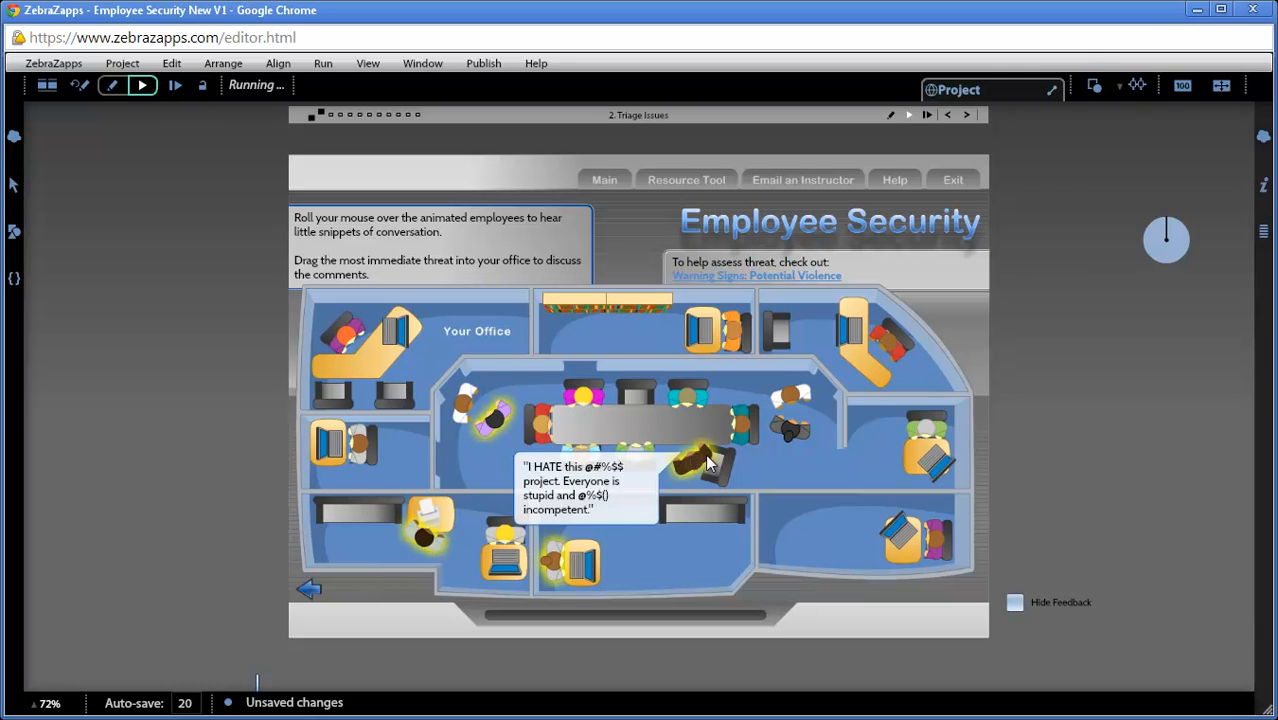
drag(551, 381, 478, 333)
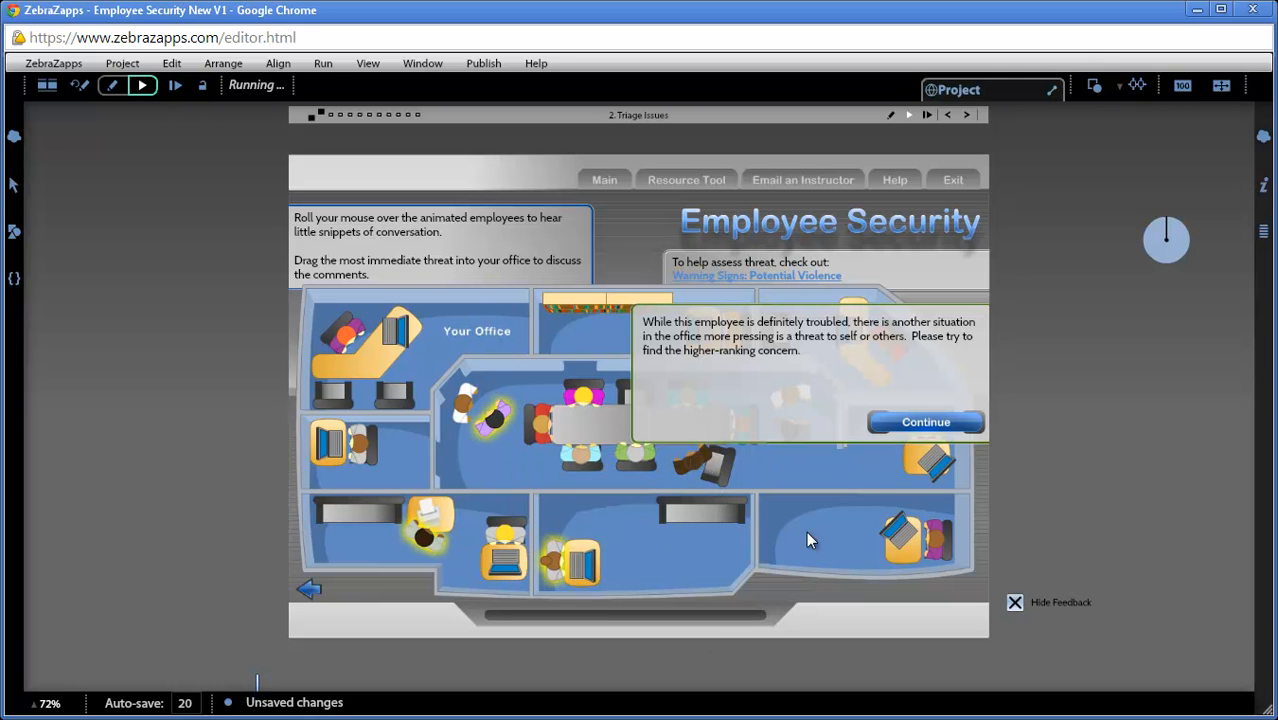
click(926, 430)
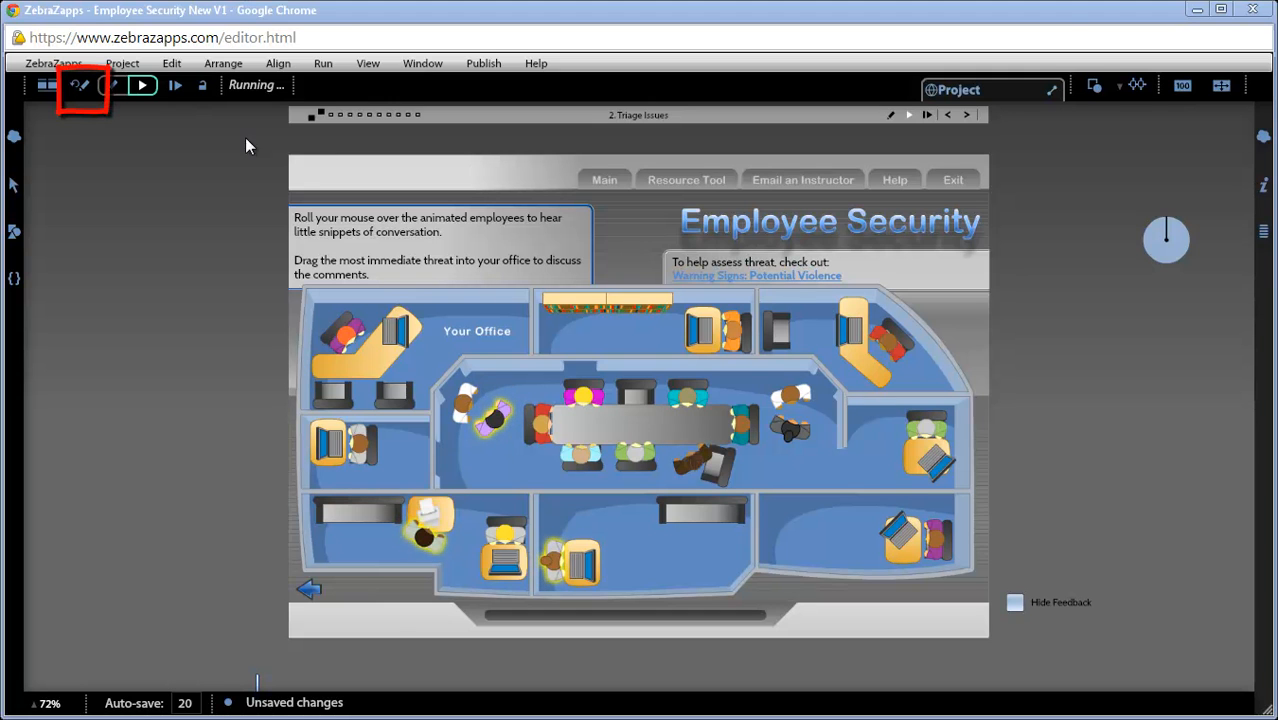
Step: Reset the event for editing, rename it Office Issues, and return to the two-event view
click(83, 91)
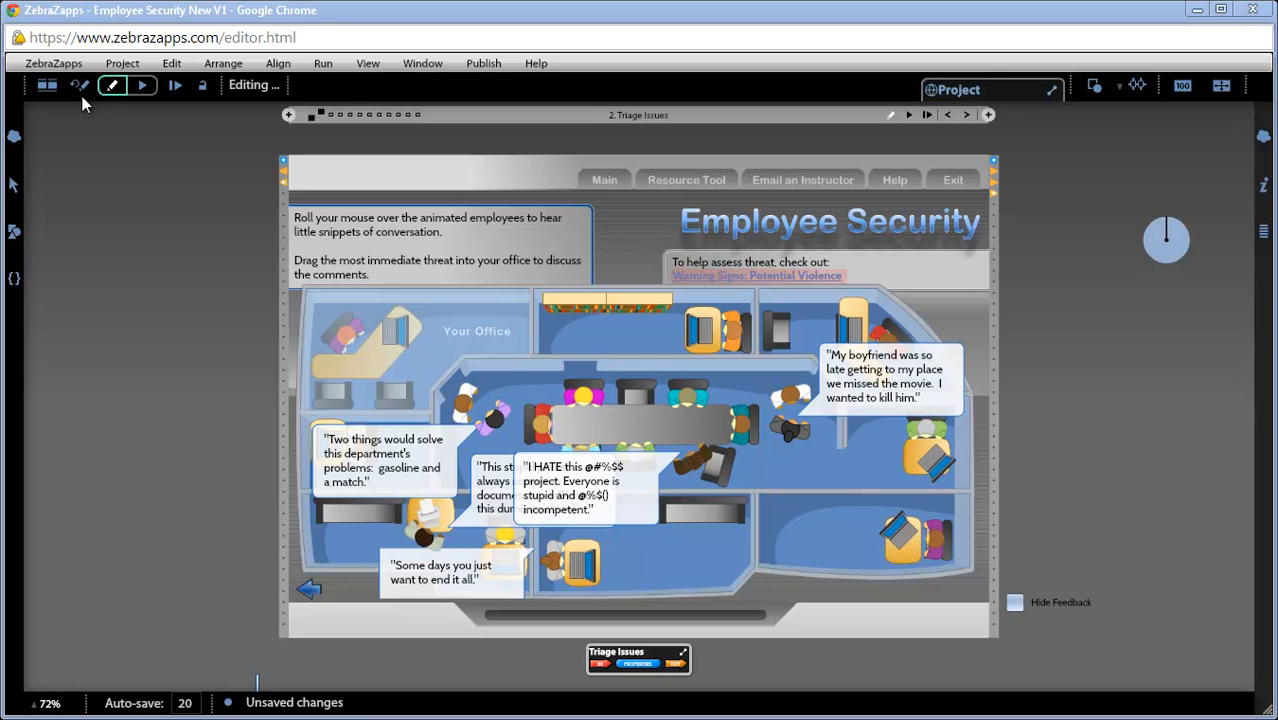
double_click(627, 657)
text(Office)
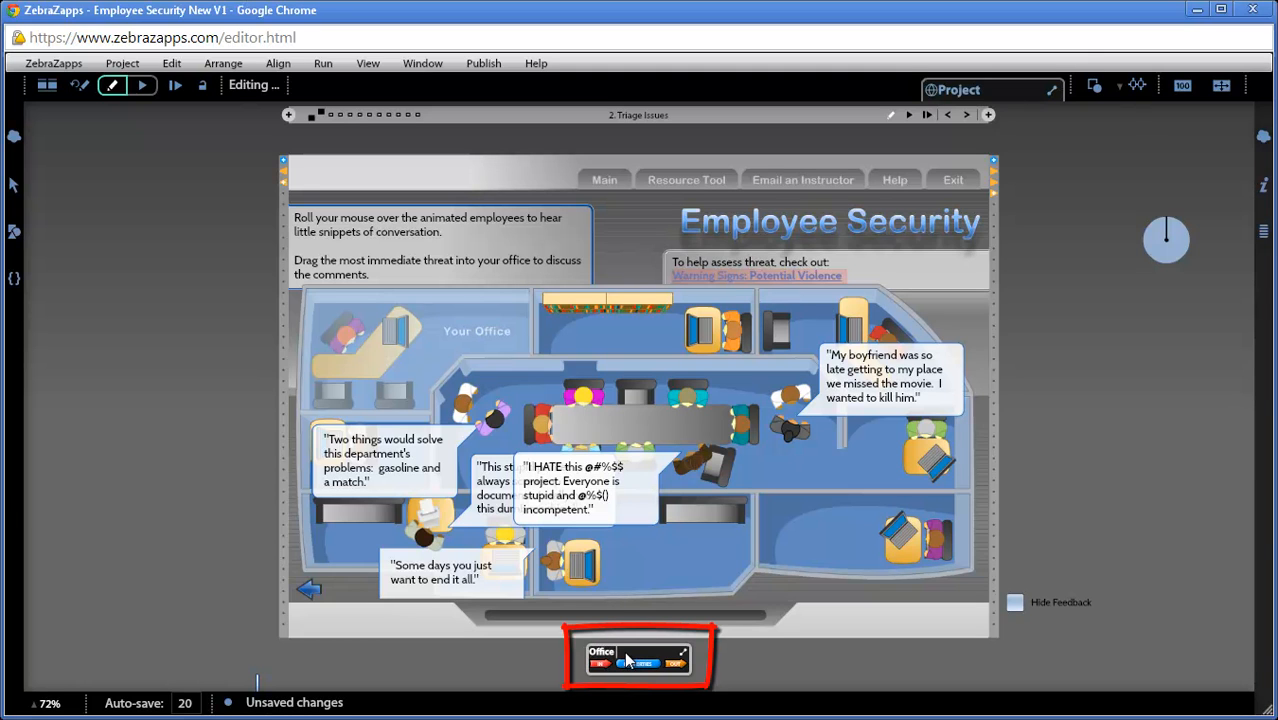
text( Issues)
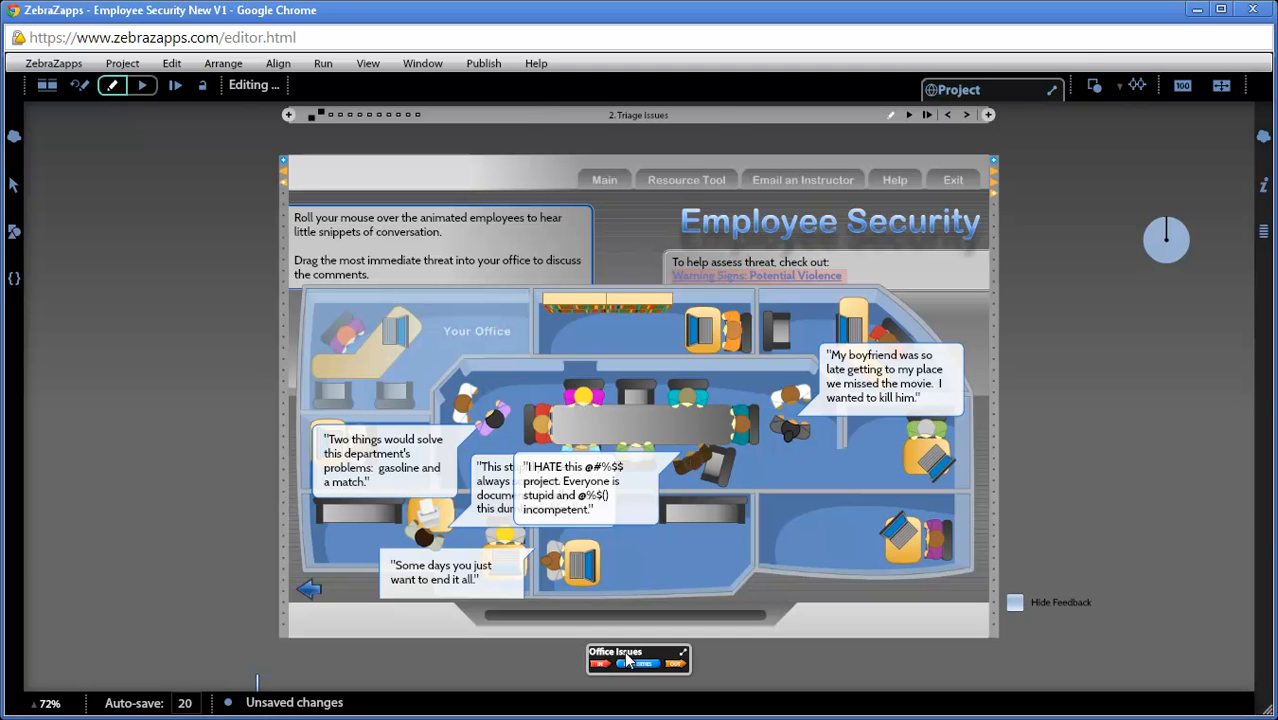
click(548, 656)
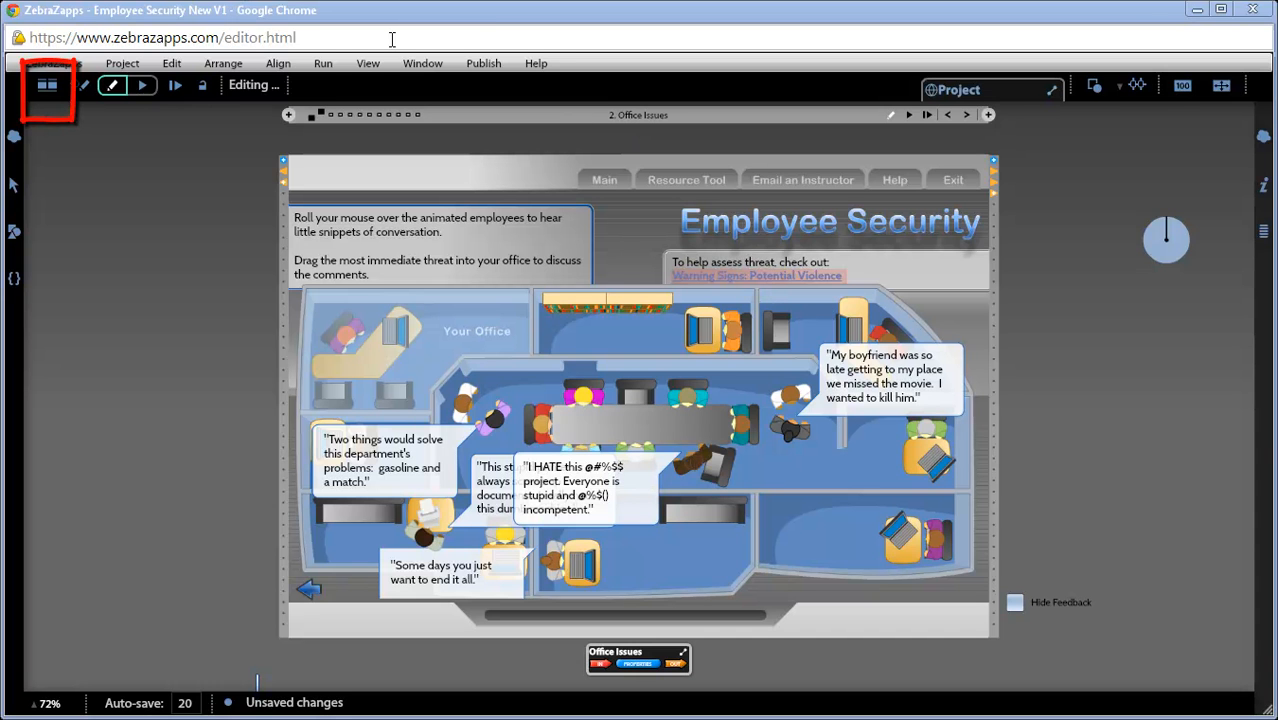
click(48, 86)
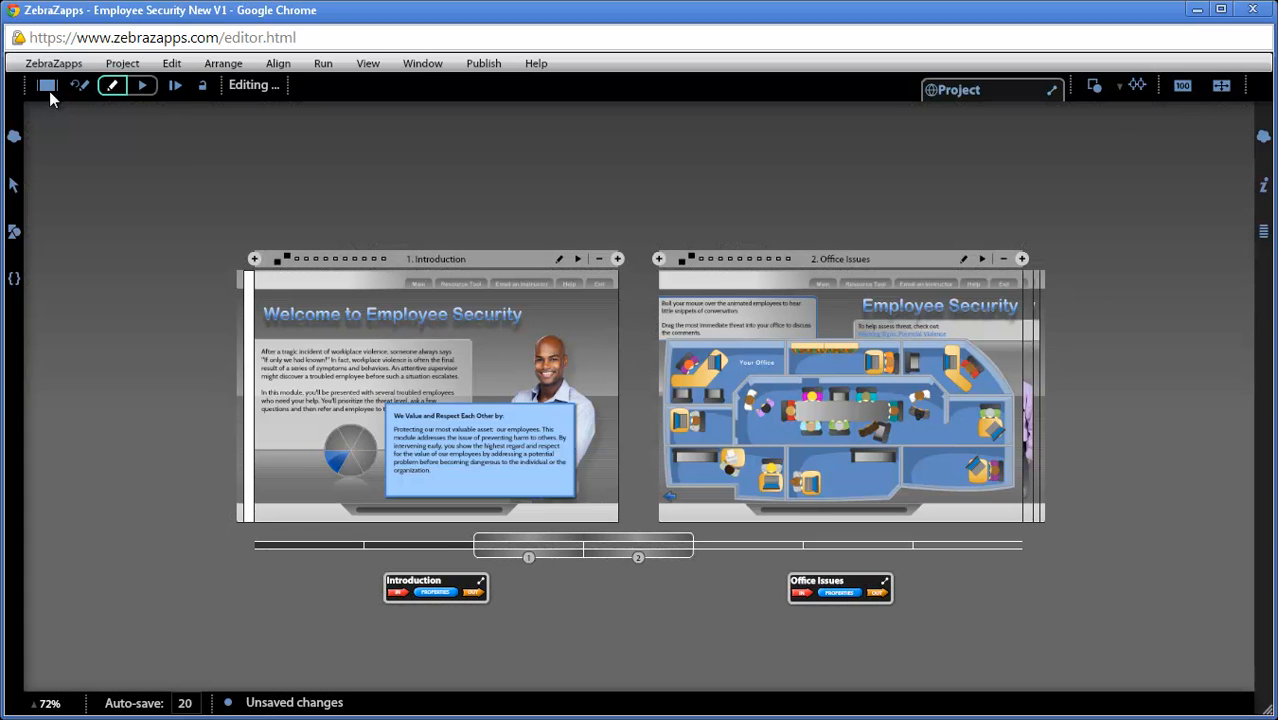
Step: Duplicate the Introduction event directly after the original and delete the duplicate
click(49, 91)
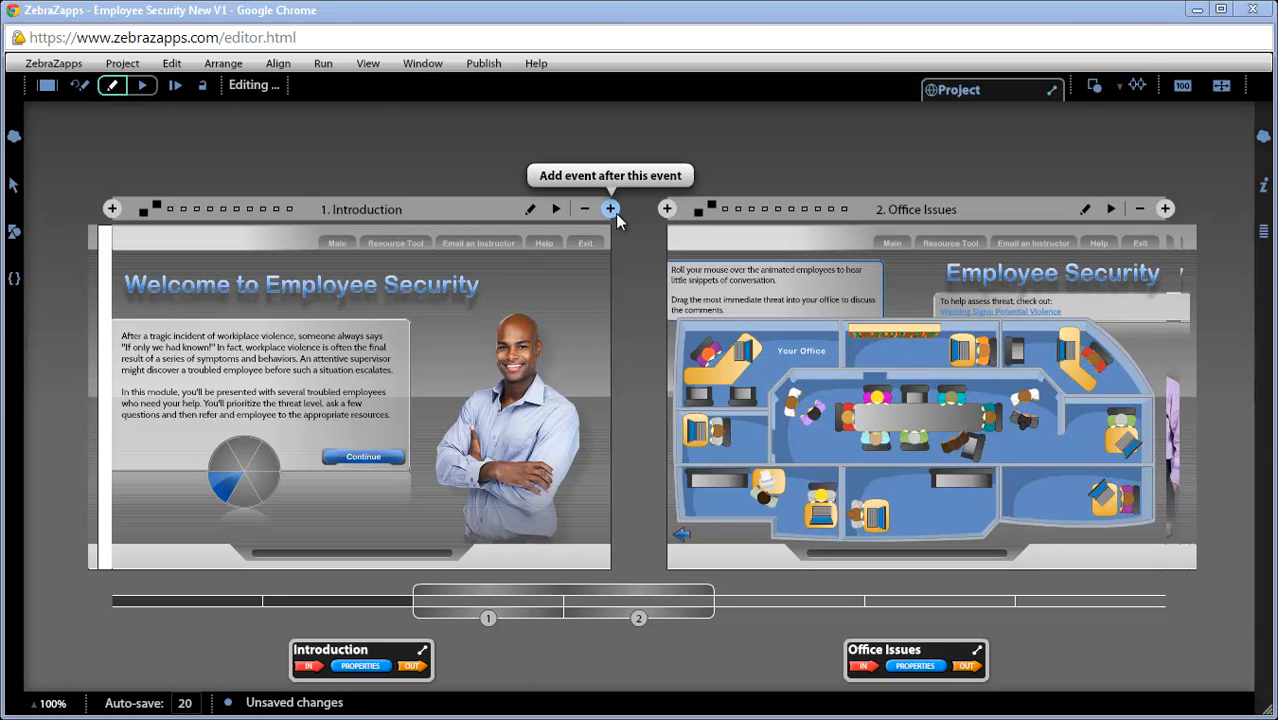
key(alt)
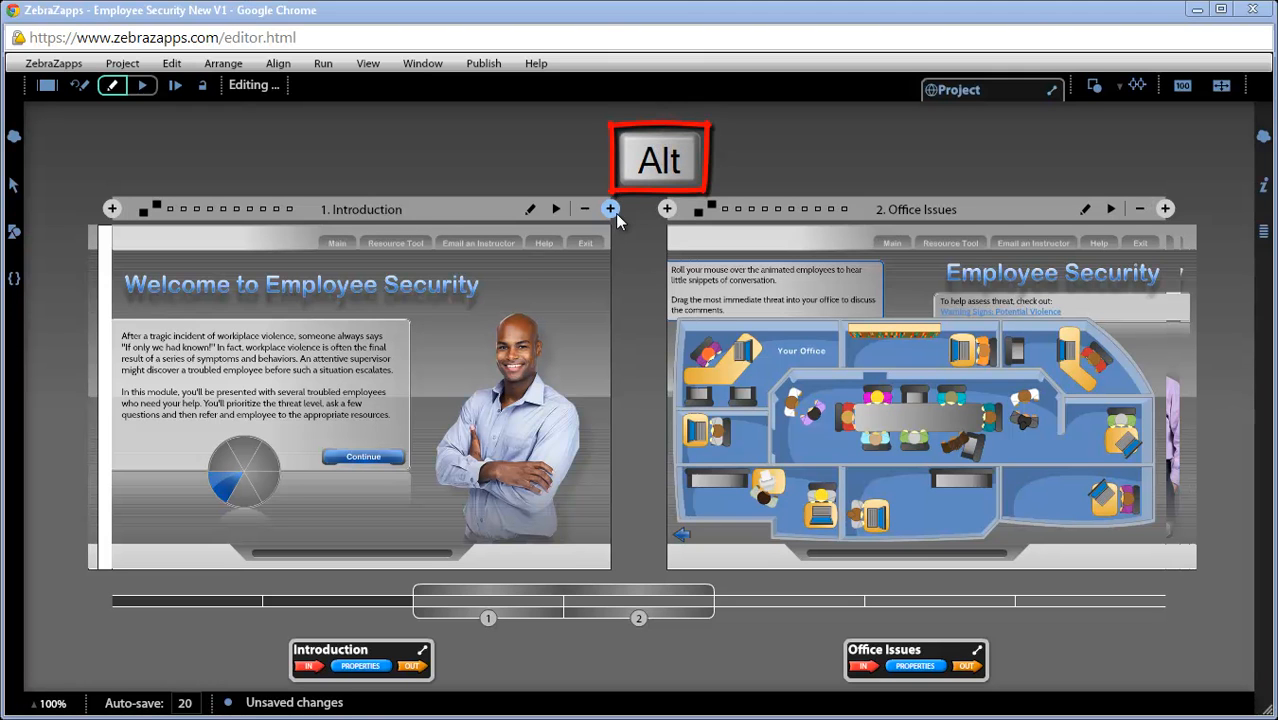
alt+click(615, 213)
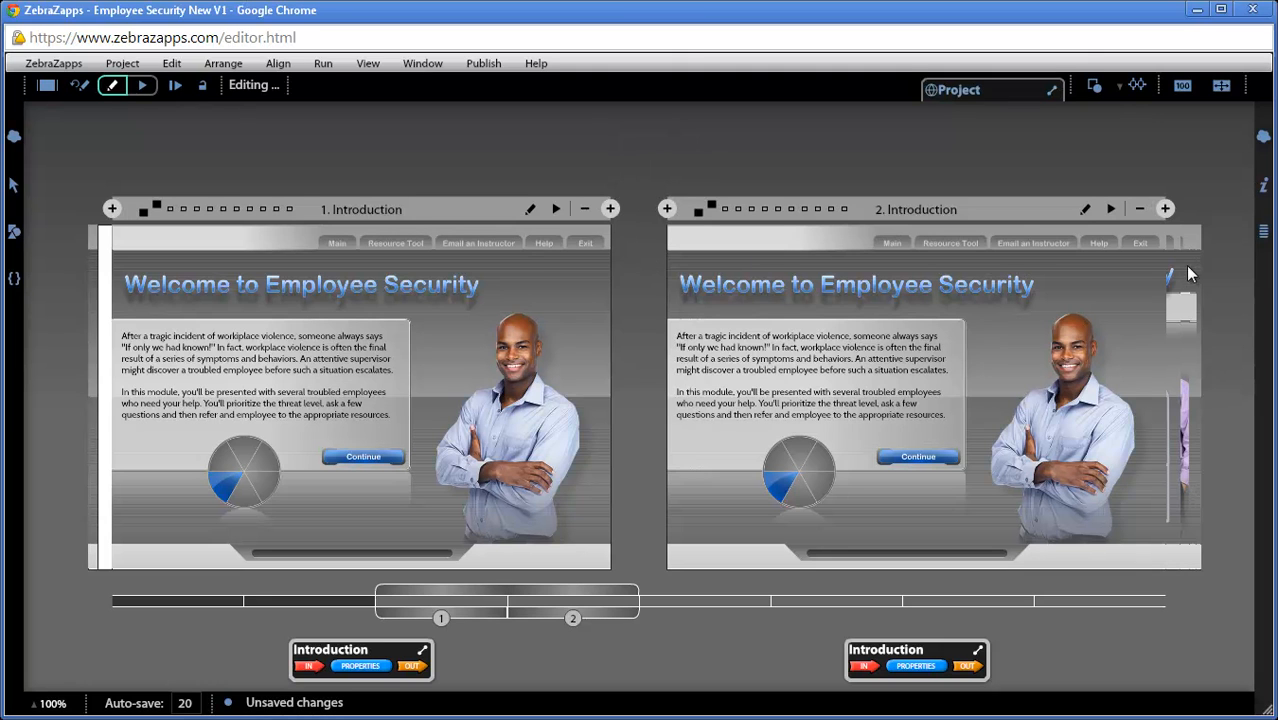
click(1140, 210)
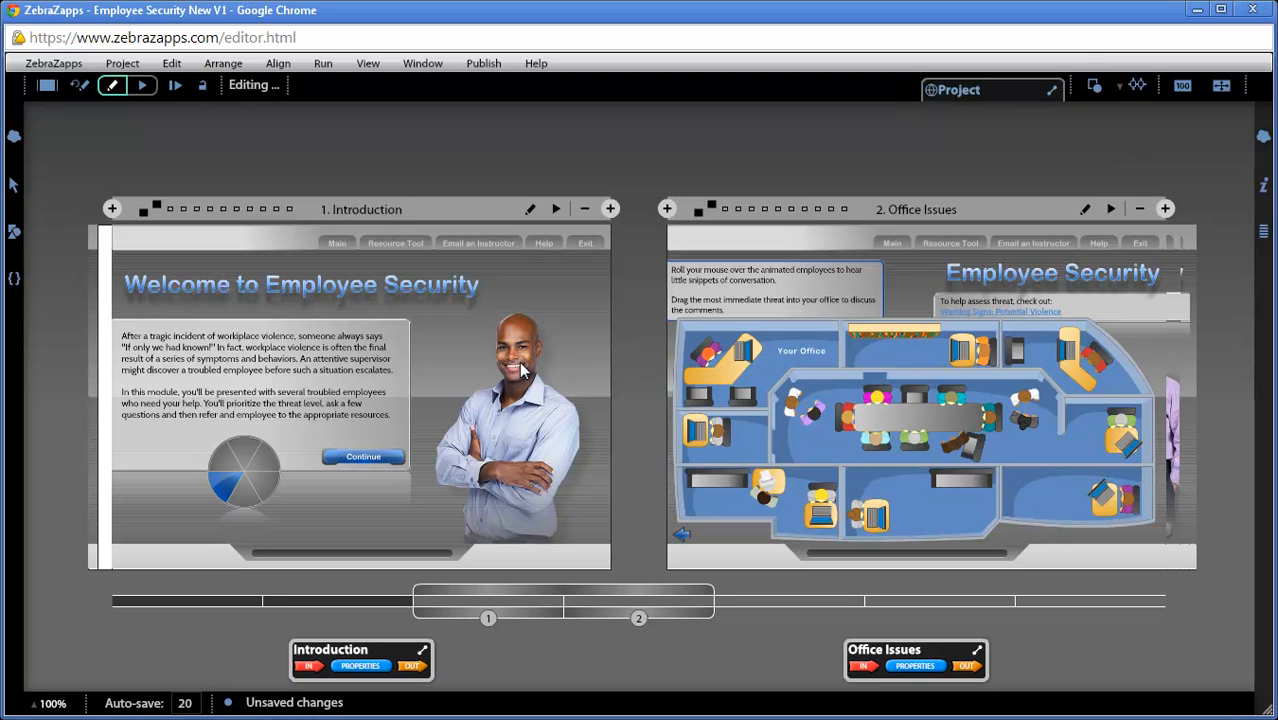
Step: Move the Introduction event along the timeline to sit between the Questioning and Referral events
drag(520, 366, 555, 378)
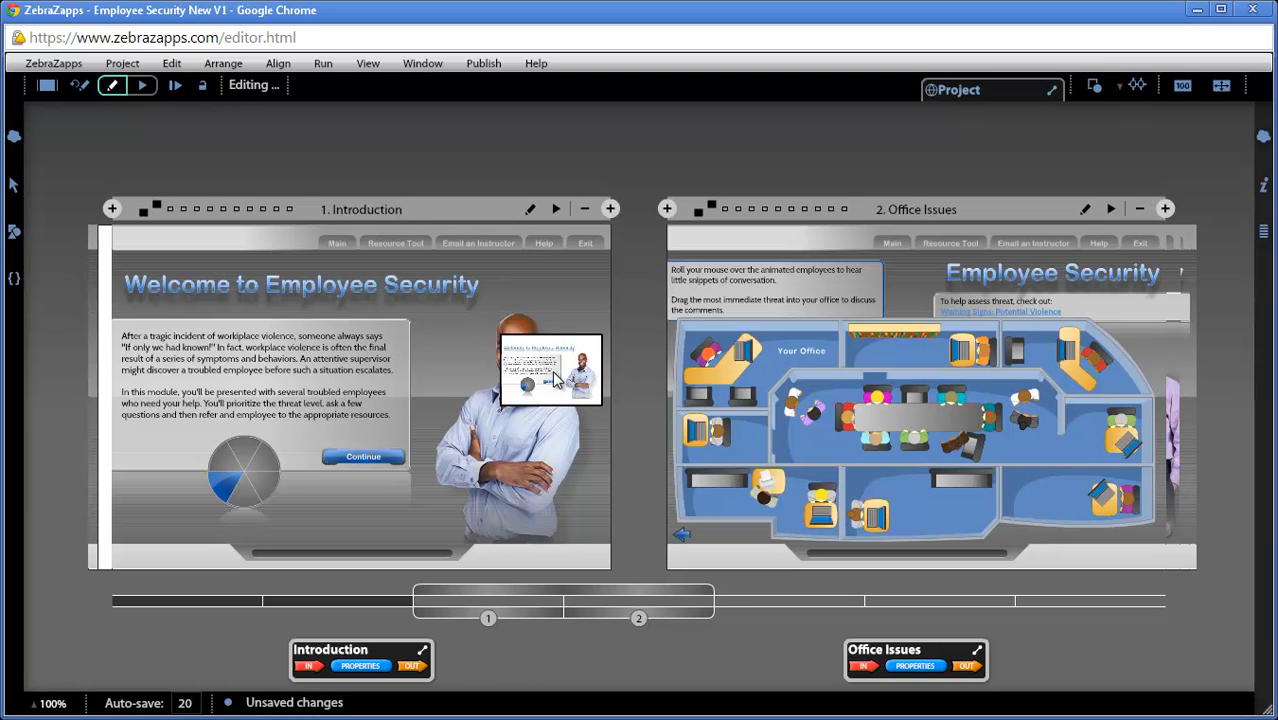
mouse_move(555, 378)
mouse_down()
mouse_move(625, 457)
mouse_move(687, 563)
mouse_move(850, 561)
mouse_up()
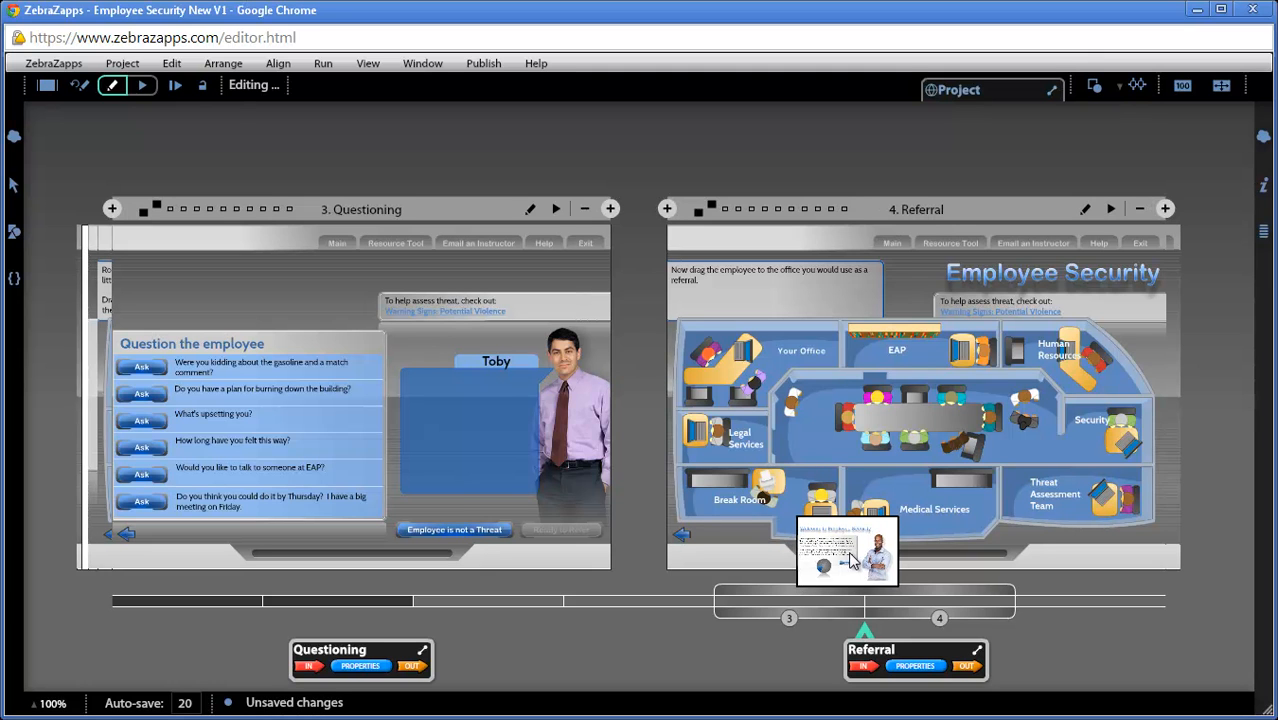
drag(850, 561, 852, 561)
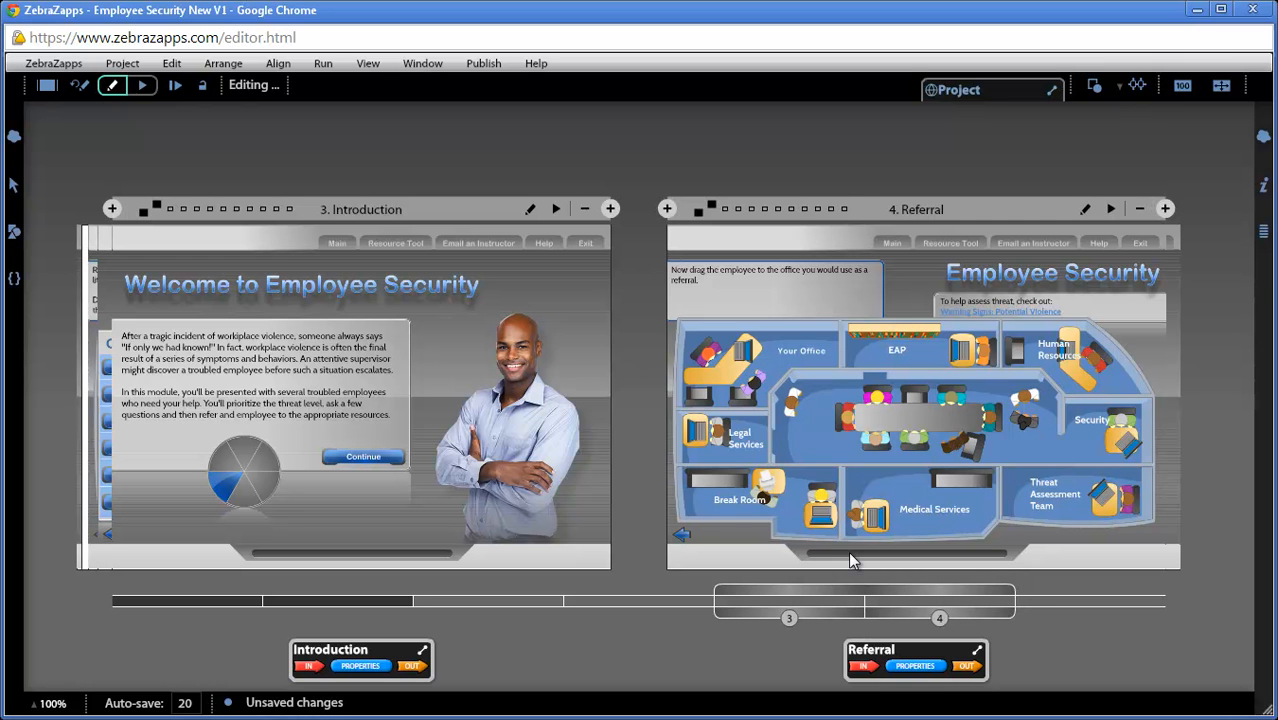
Step: Return the Introduction event to the first position, ahead of Office Issues
drag(808, 584, 709, 578)
mouse_move(866, 424)
mouse_down()
mouse_move(797, 444)
mouse_move(631, 537)
mouse_move(603, 568)
mouse_move(449, 558)
mouse_move(442, 546)
mouse_up()
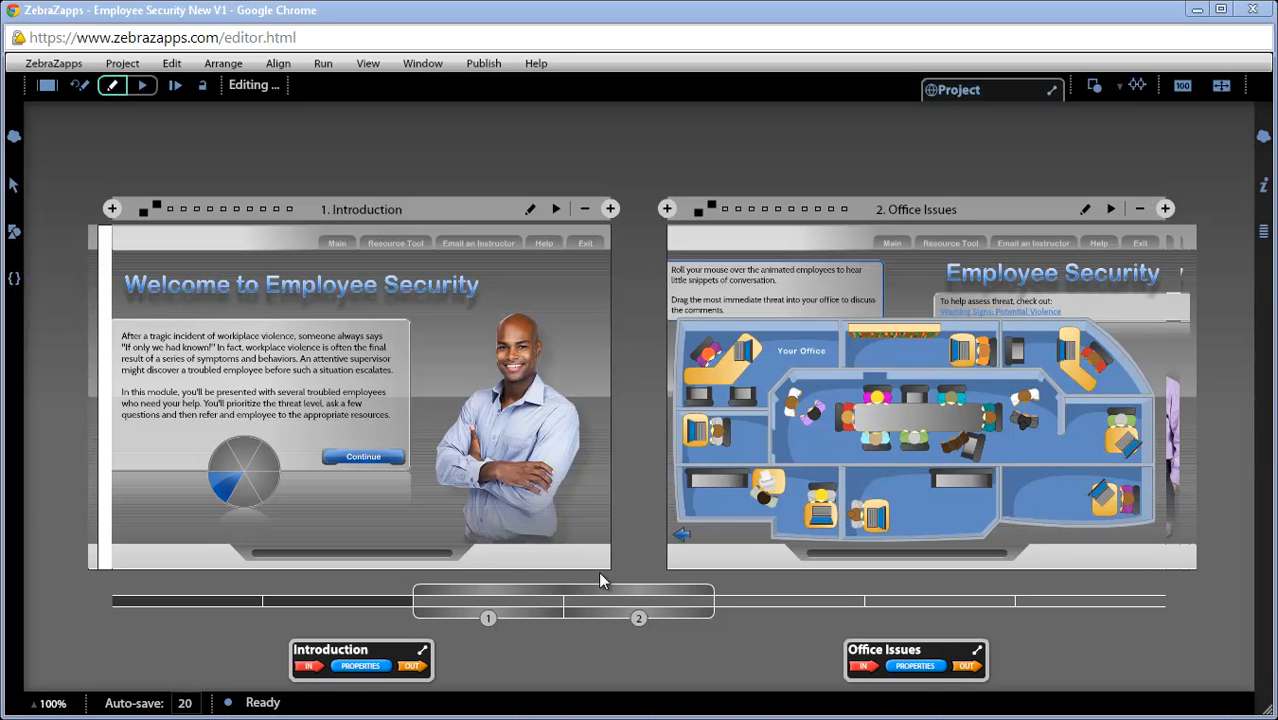